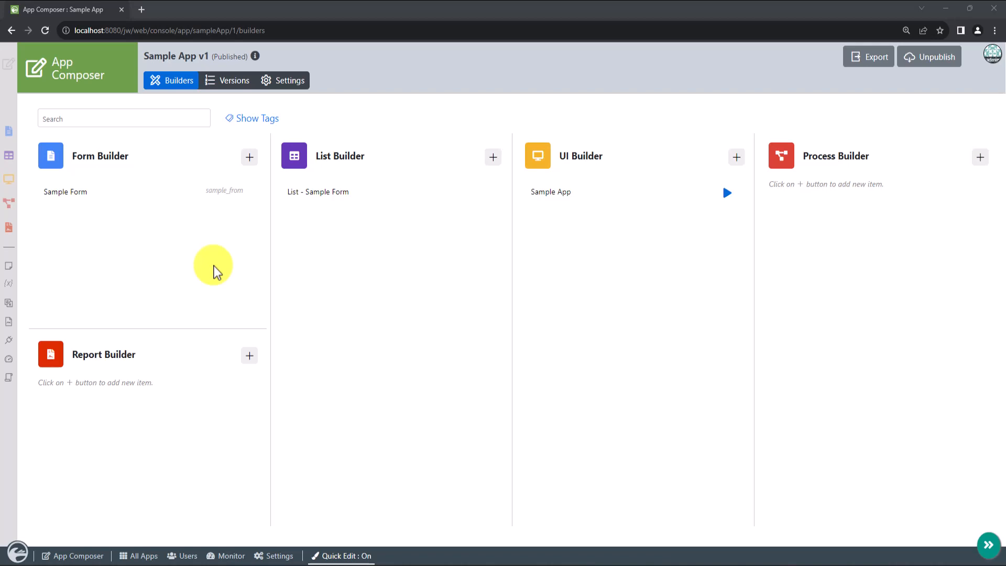
# Step: In Sample Form's advanced settings, set both Load Data From and Save Data To to Database Wizard
pyautogui.click(134, 198)
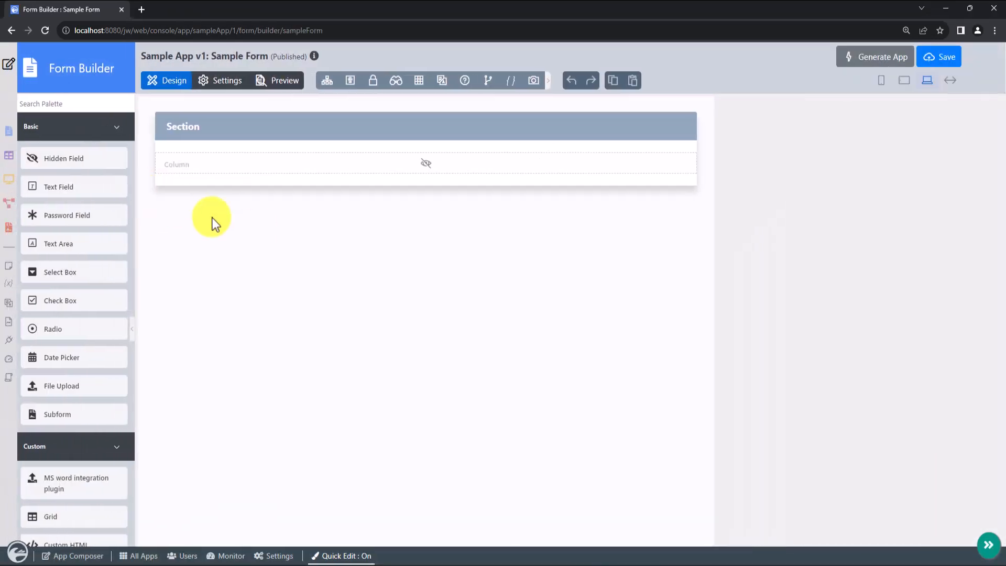
pyautogui.click(223, 80)
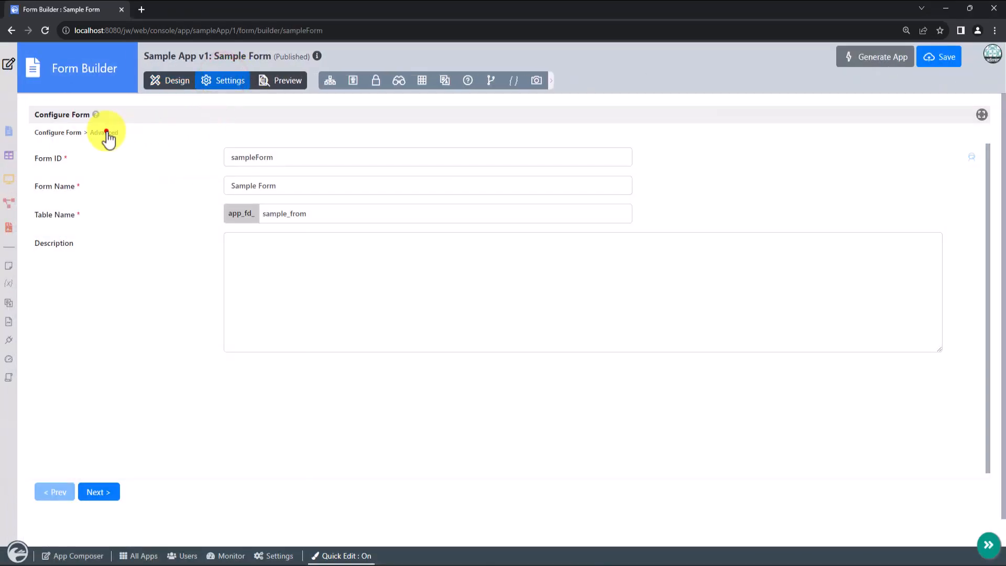
pyautogui.click(107, 135)
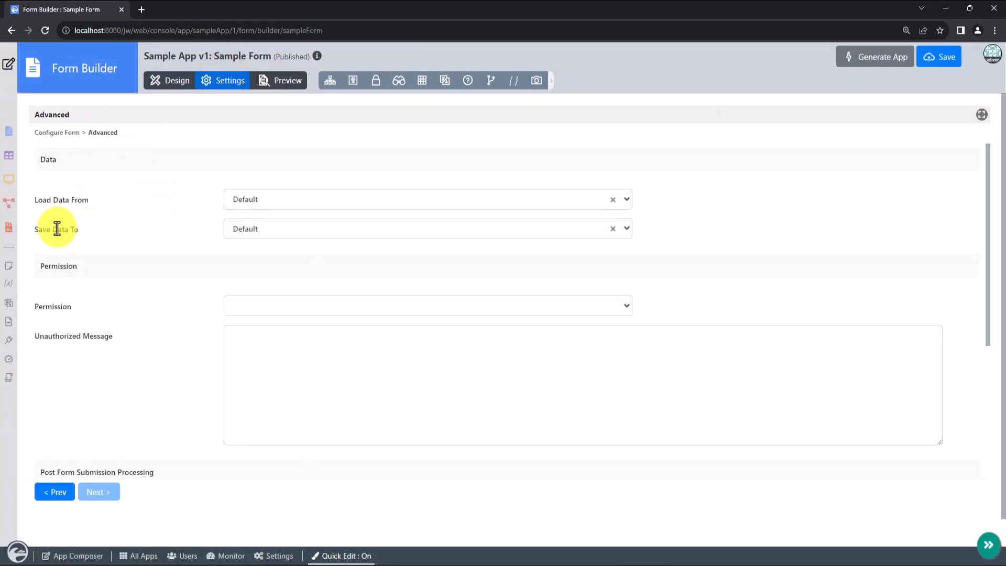
pyautogui.click(286, 199)
pyautogui.click(273, 264)
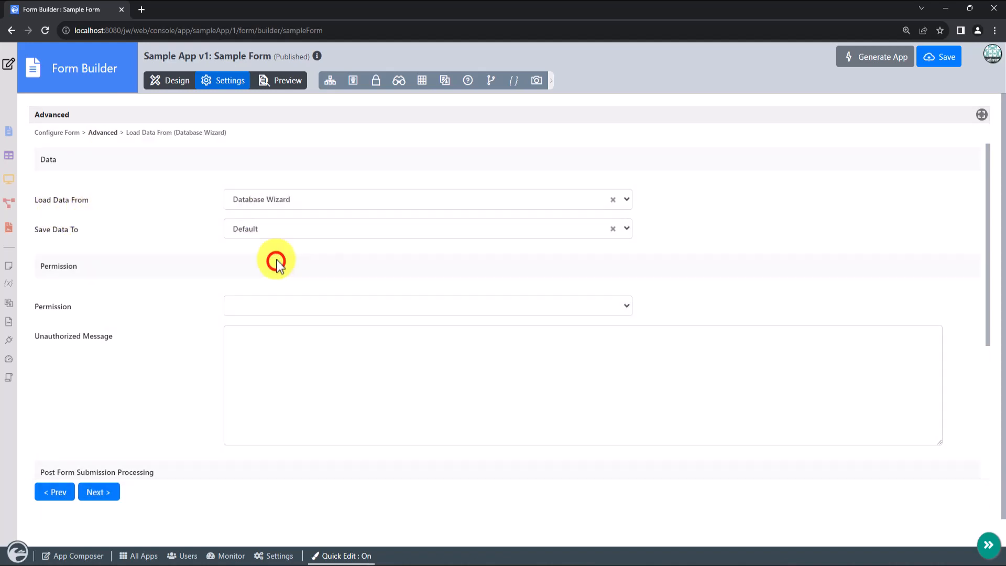
pyautogui.click(269, 229)
pyautogui.click(265, 295)
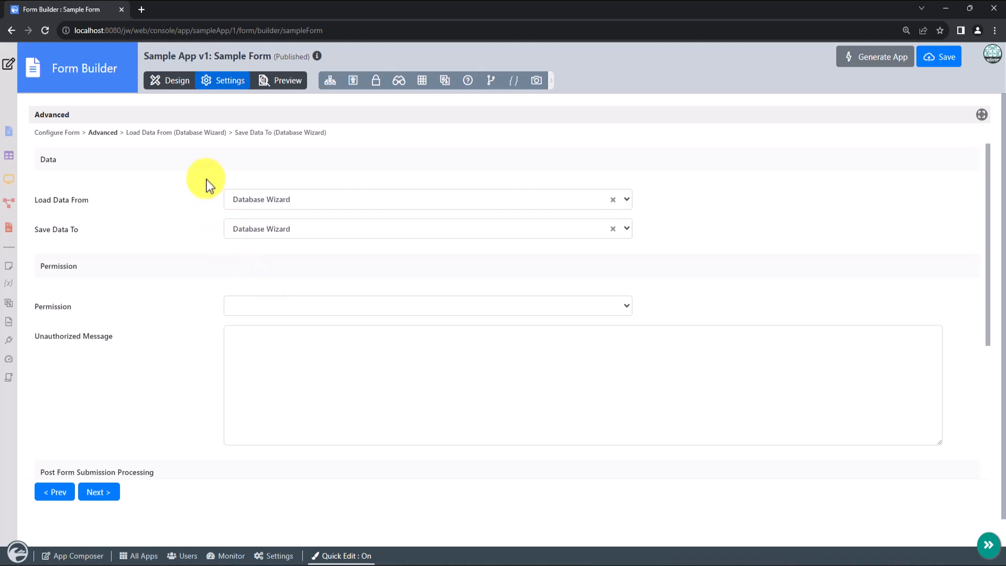
# Step: Set the table of the Load Data From database wizard to dir_user
pyautogui.click(149, 133)
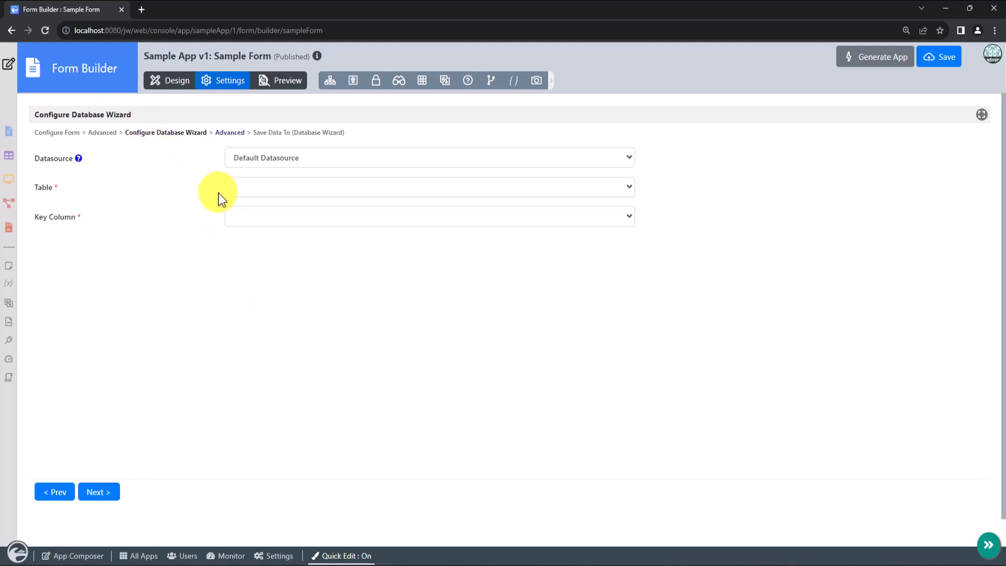
pyautogui.click(252, 186)
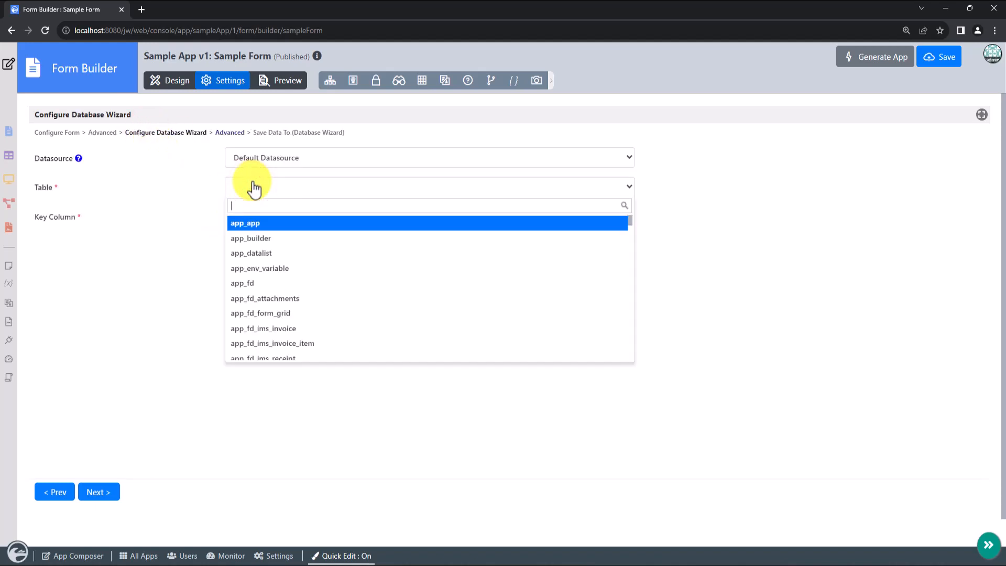
pyautogui.write('user')
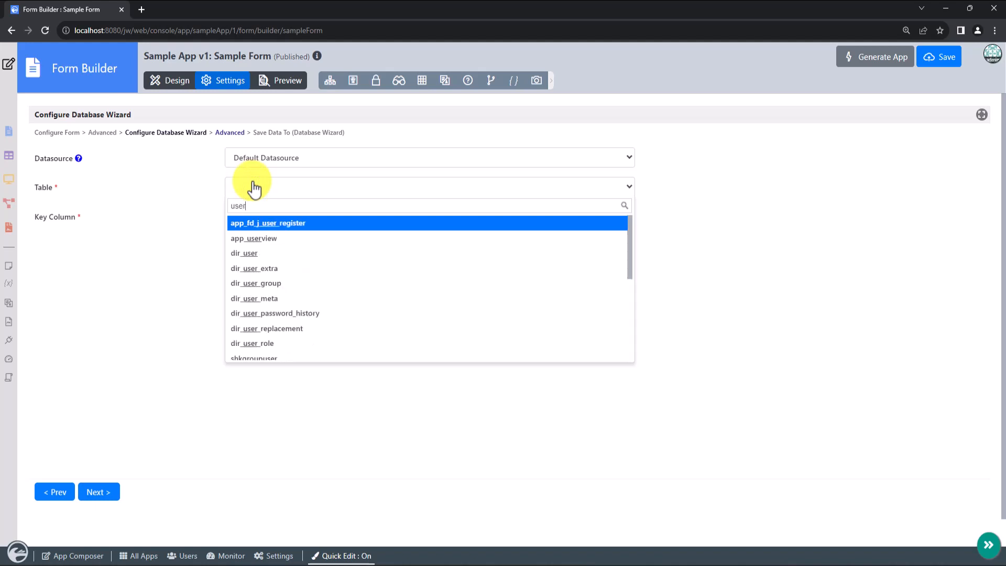
pyautogui.click(259, 254)
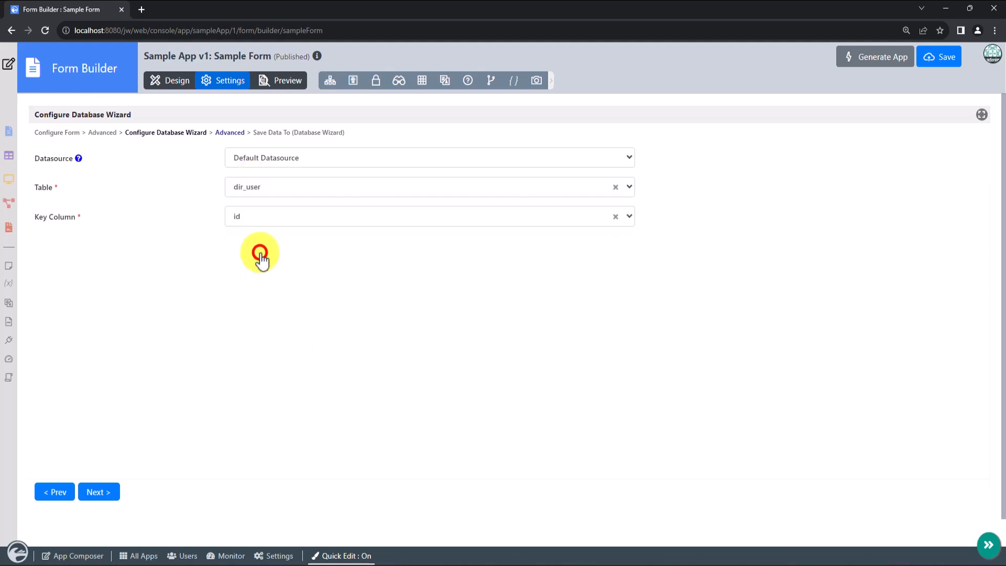
# Step: Set the table of the Save Data To database wizard to dir_user and save the form
pyautogui.click(295, 132)
pyautogui.click(272, 186)
pyautogui.write('user')
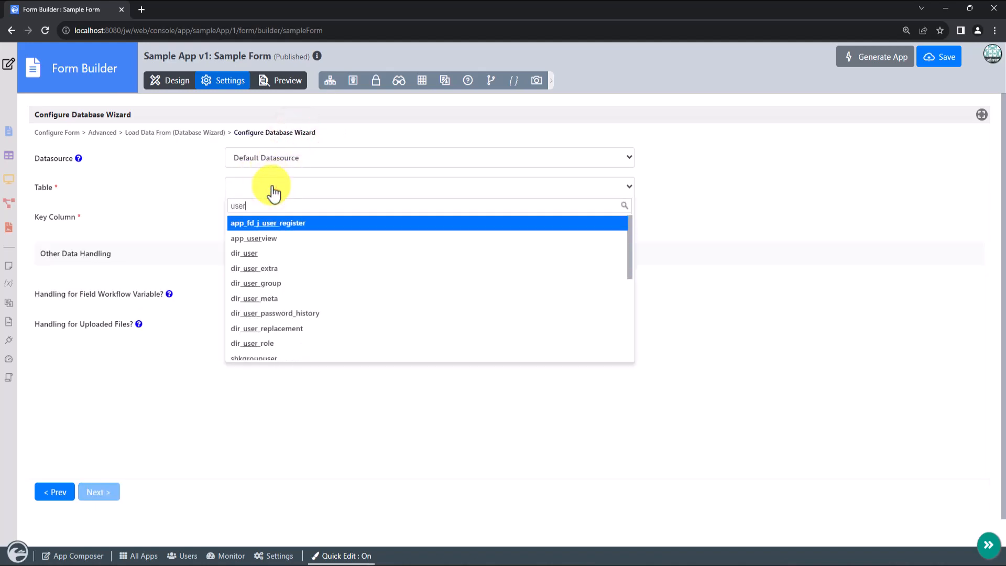
pyautogui.click(262, 254)
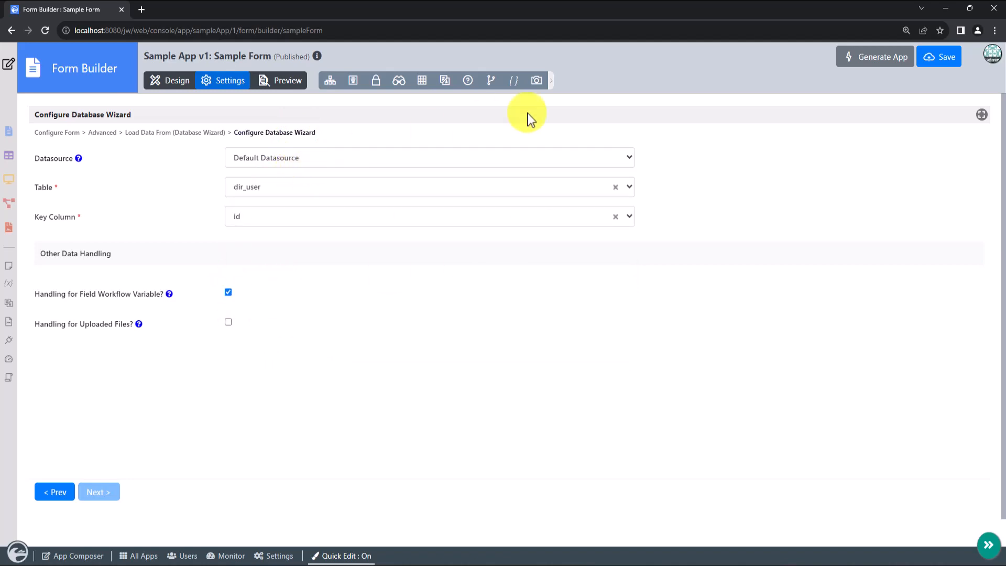
pyautogui.click(923, 63)
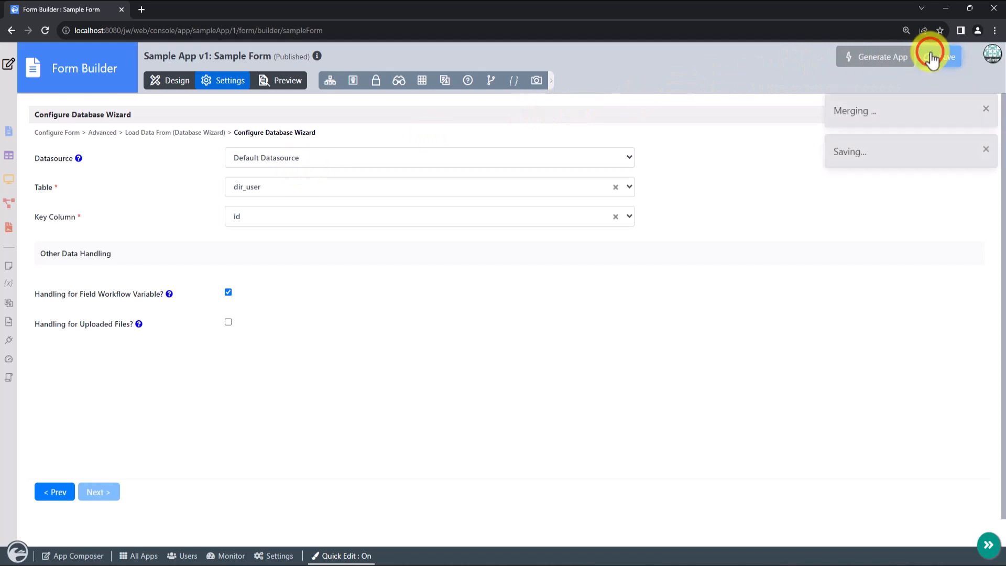
# Step: Return to the form design and add four text fields to the section's column
pyautogui.click(177, 83)
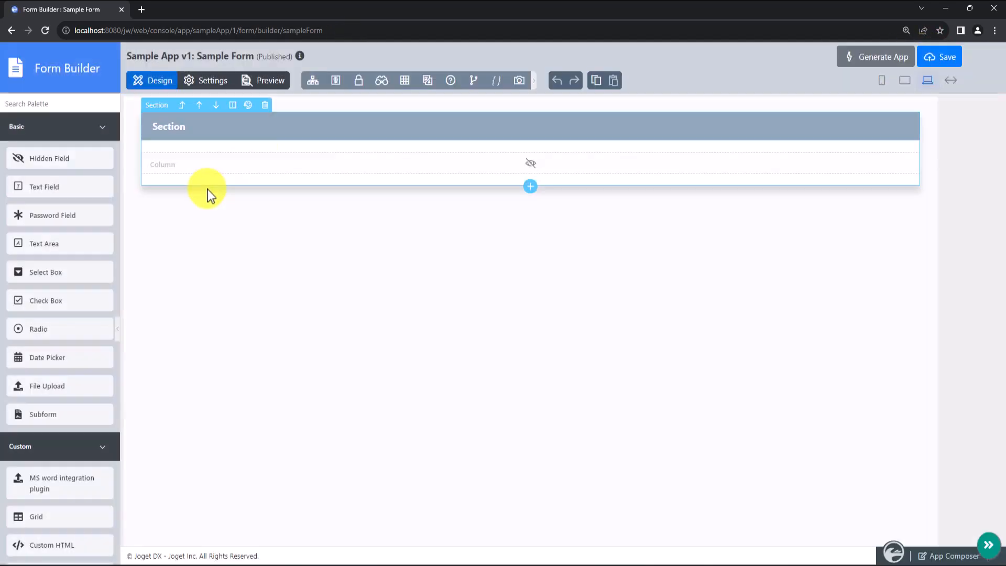
pyautogui.moveTo(61, 188); pyautogui.dragTo(180, 167)
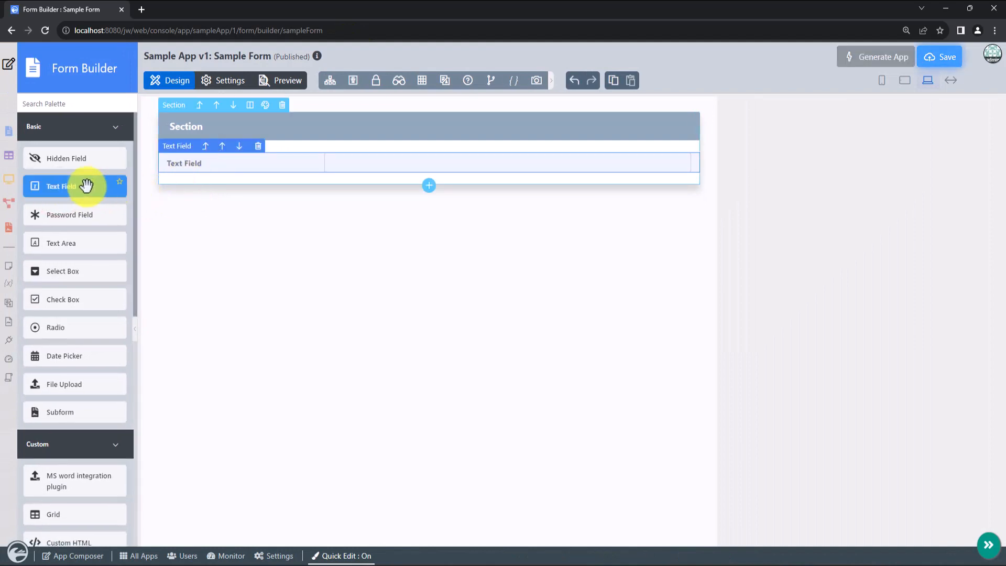
pyautogui.moveTo(84, 186); pyautogui.dragTo(218, 196)
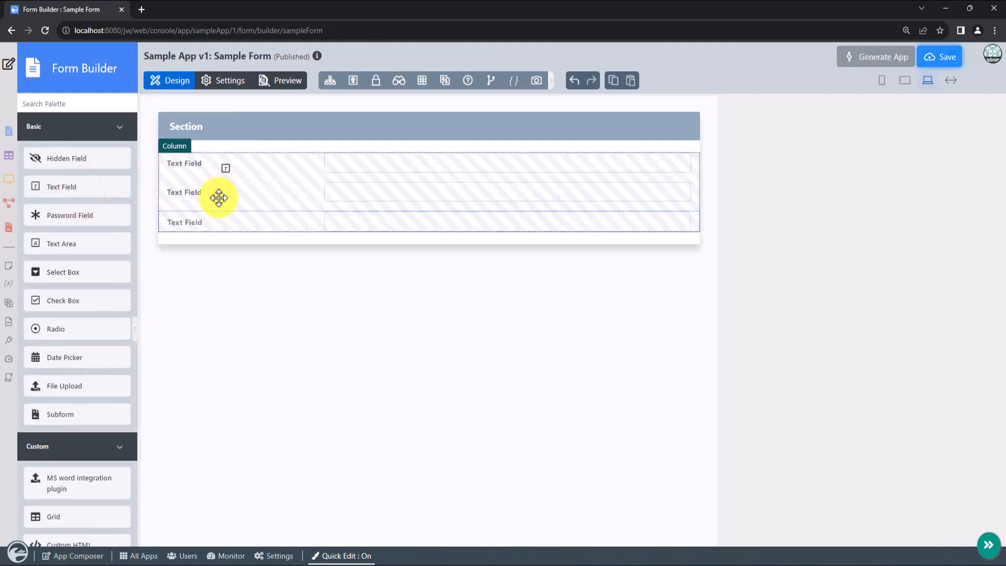
pyautogui.moveTo(78, 193); pyautogui.dragTo(220, 267)
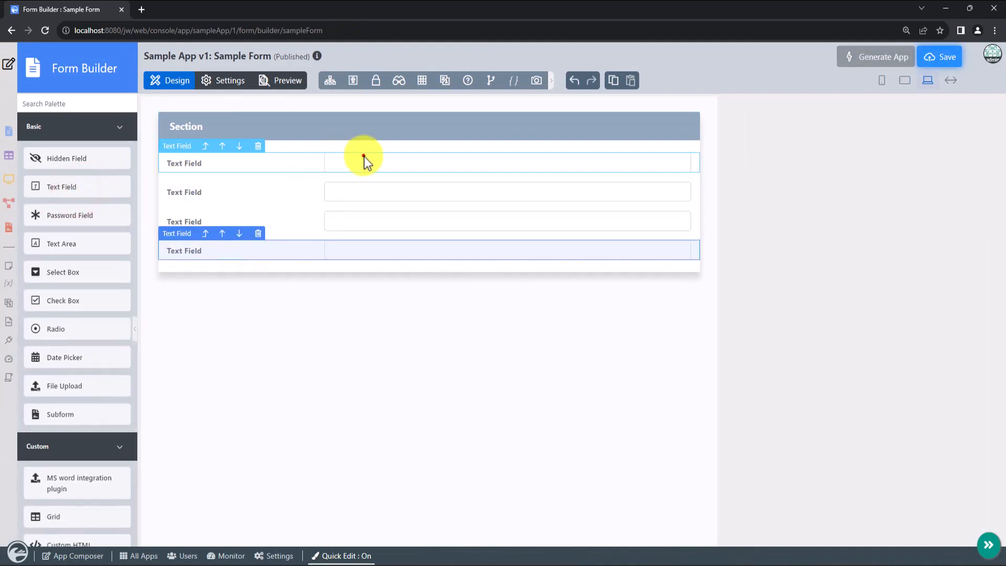
# Step: Set the first text field's ID to username and its label to Username, and apply the change
pyautogui.click(360, 155)
pyautogui.doubleClick(820, 265)
pyautogui.press('BackSpace')
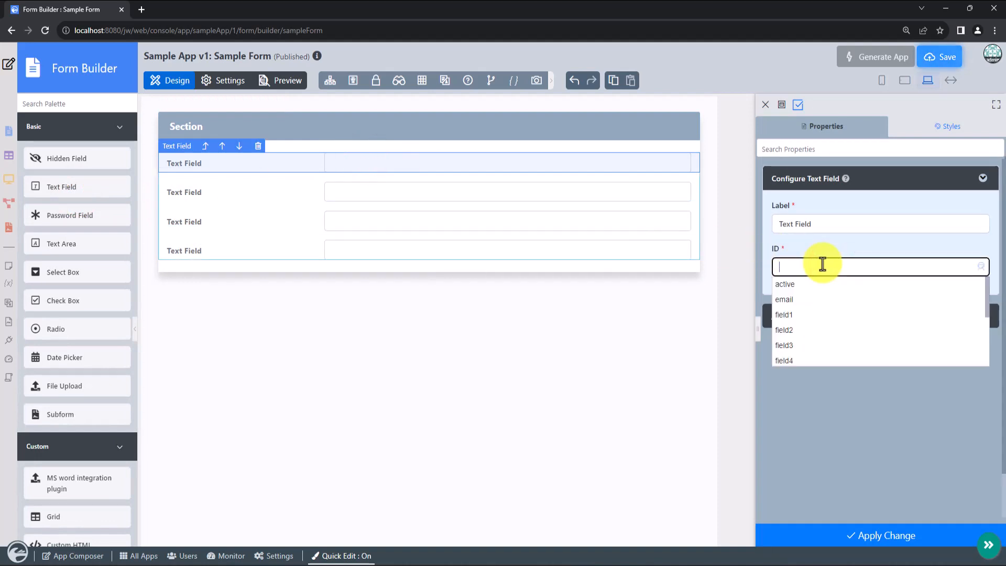
pyautogui.write('username')
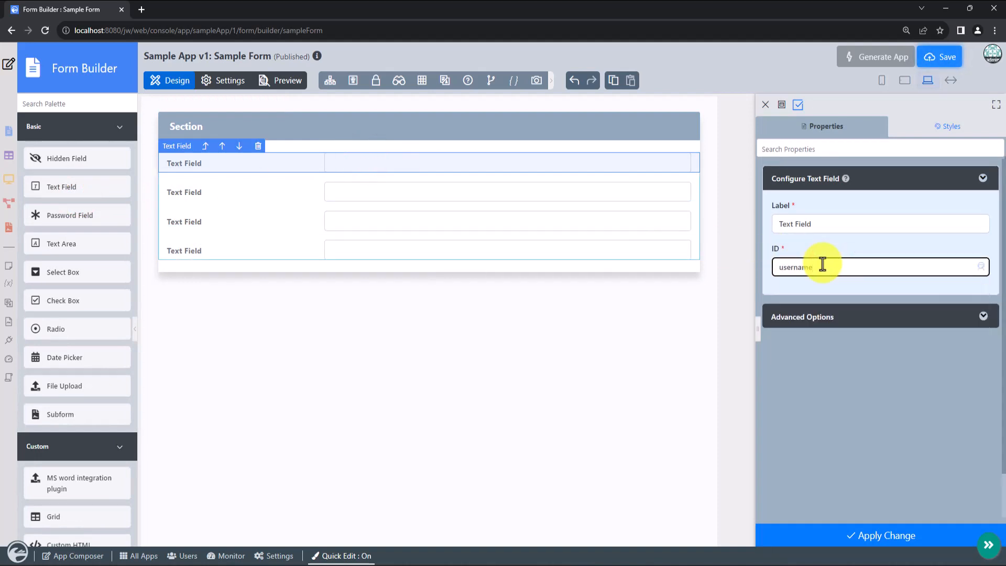
pyautogui.click(836, 223)
pyautogui.moveTo(770, 227); pyautogui.dragTo(854, 245)
pyautogui.write('User')
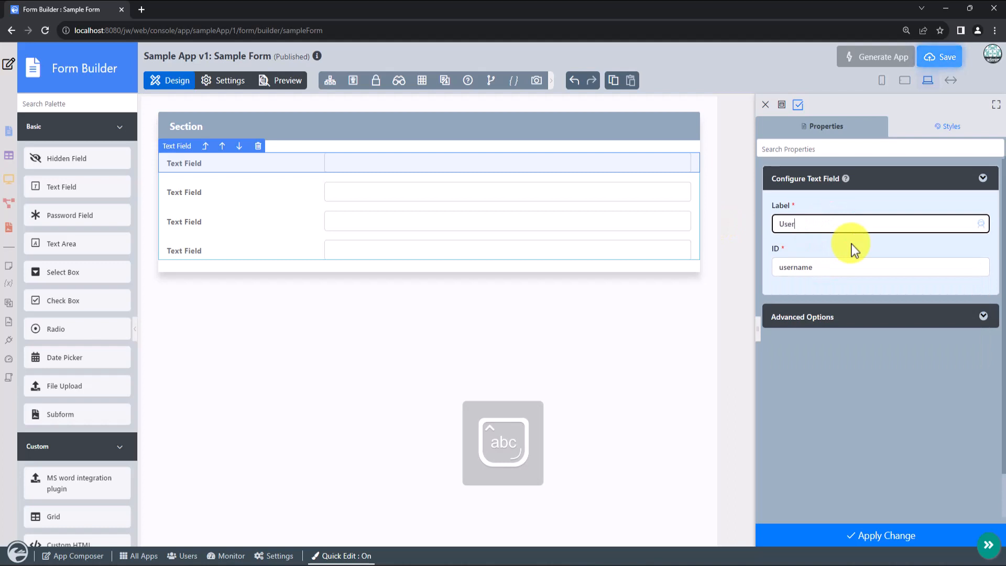
pyautogui.write('name')
pyautogui.click(844, 535)
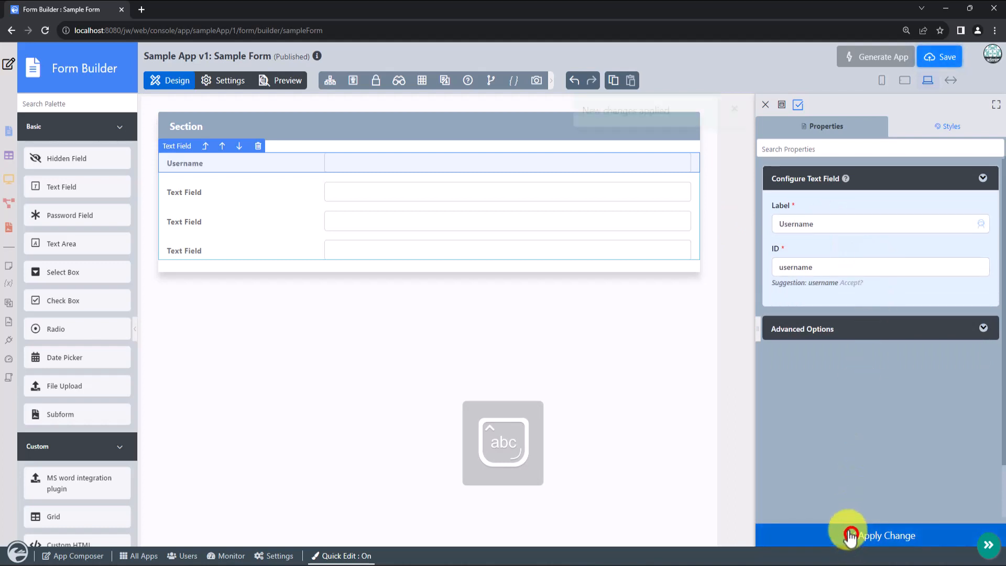
# Step: Set the second text field's label to First Name and its ID to firstName, and apply the change
pyautogui.click(348, 199)
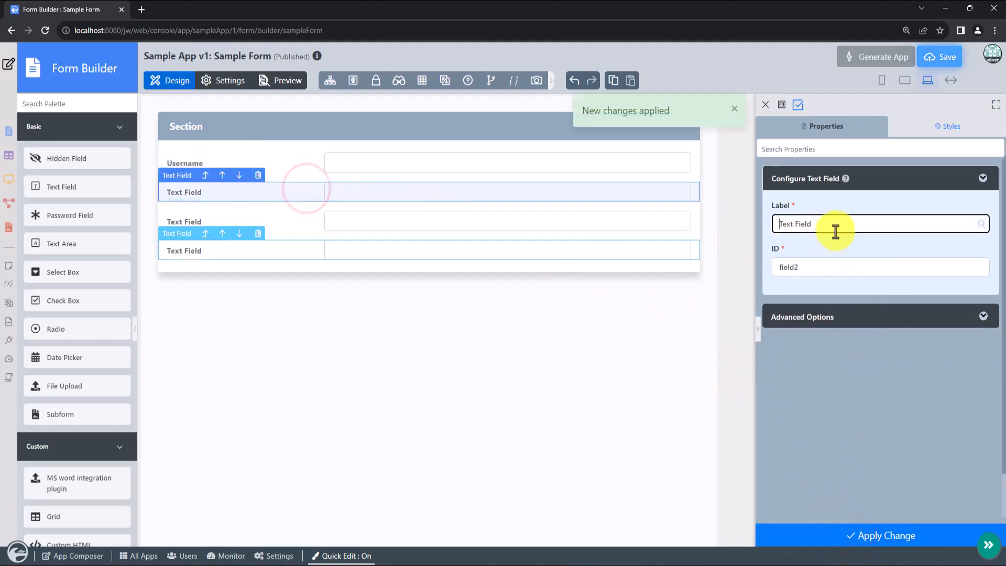
pyautogui.moveTo(835, 225); pyautogui.dragTo(769, 227)
pyautogui.write('F')
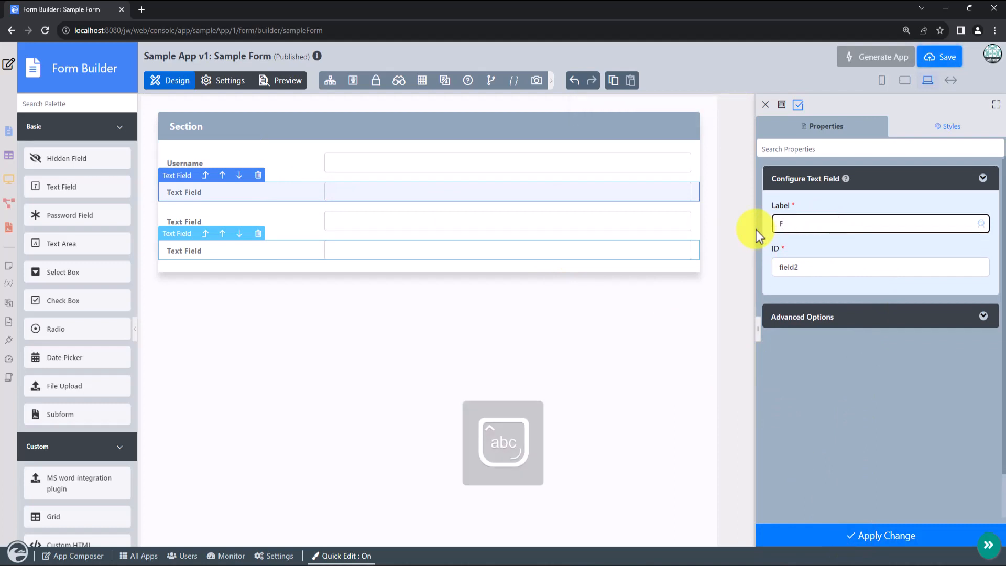
pyautogui.write('irst')
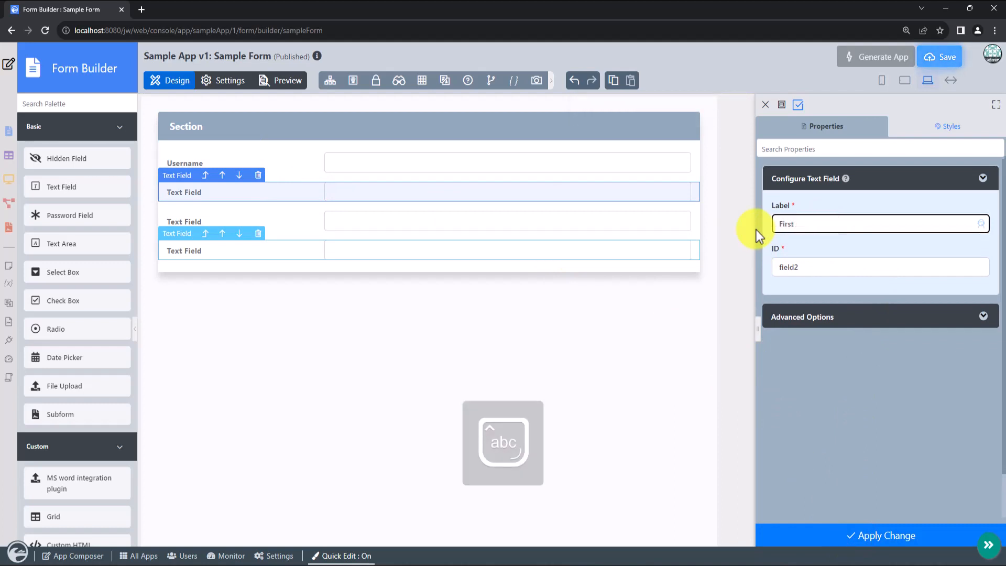
pyautogui.write(' n Name')
pyautogui.click(829, 264)
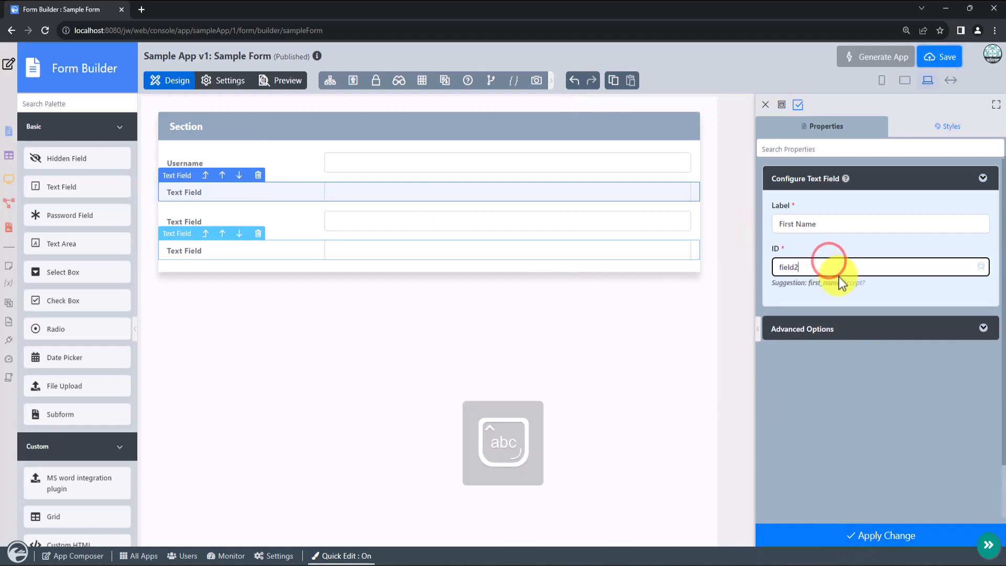
pyautogui.write('f')
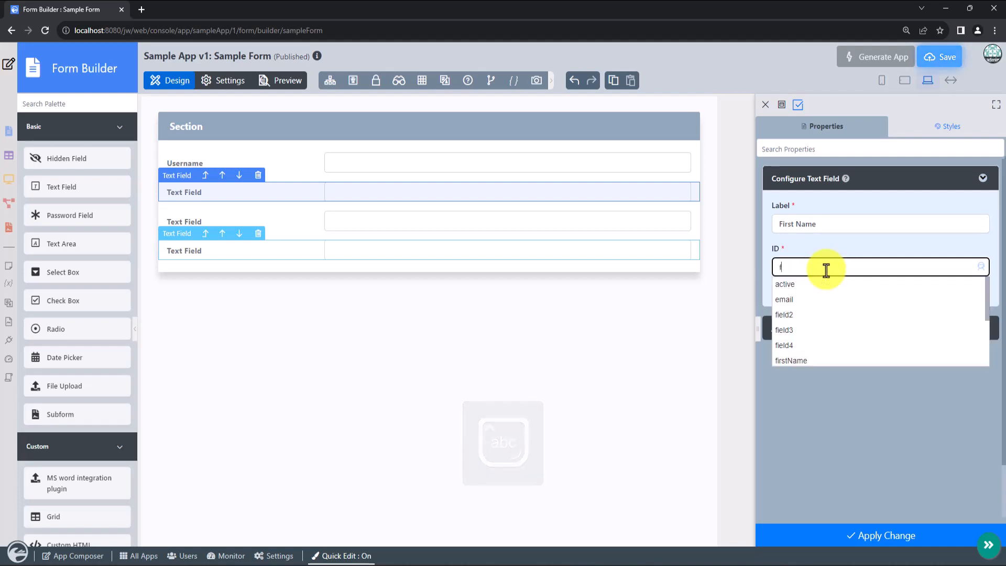
pyautogui.write('i')
pyautogui.press('Down')
pyautogui.press('Down')
pyautogui.press('Down')
pyautogui.press('Down')
pyautogui.press('Return')
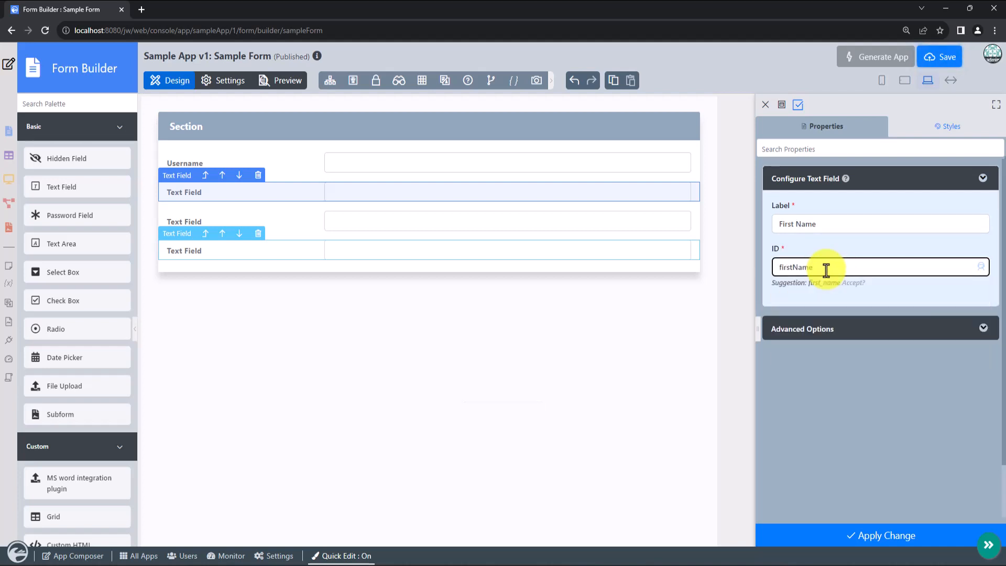
pyautogui.click(853, 535)
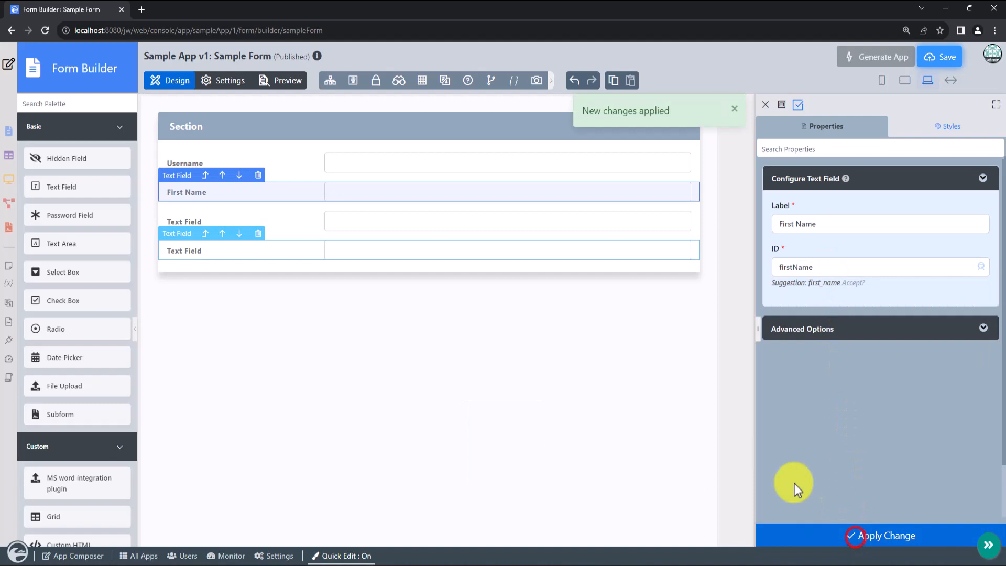
# Step: Set the third text field's label to Last Name and its ID to lastName, and apply the change
pyautogui.click(461, 229)
pyautogui.click(461, 229)
pyautogui.click(825, 221)
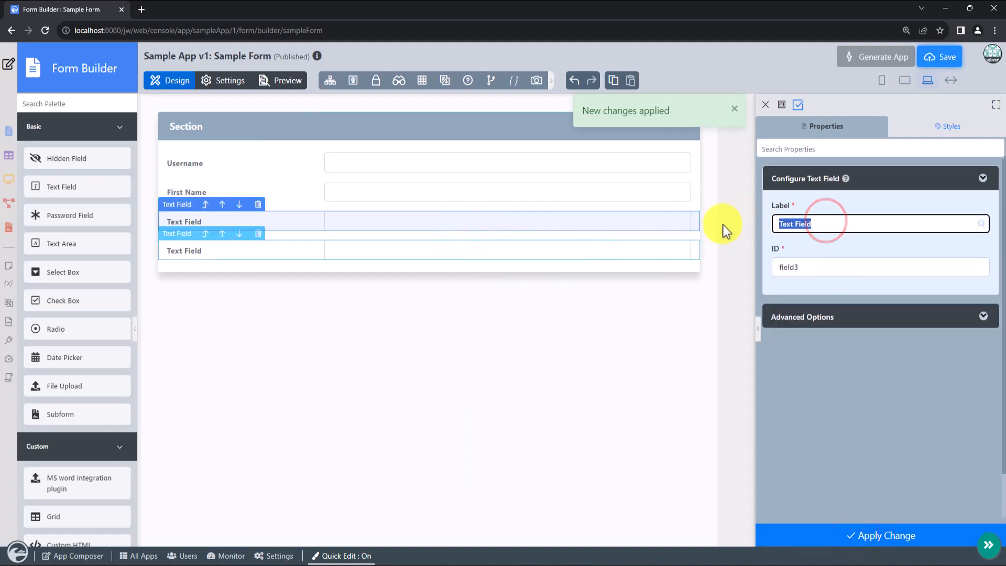
pyautogui.press('BackSpace')
pyautogui.write('La')
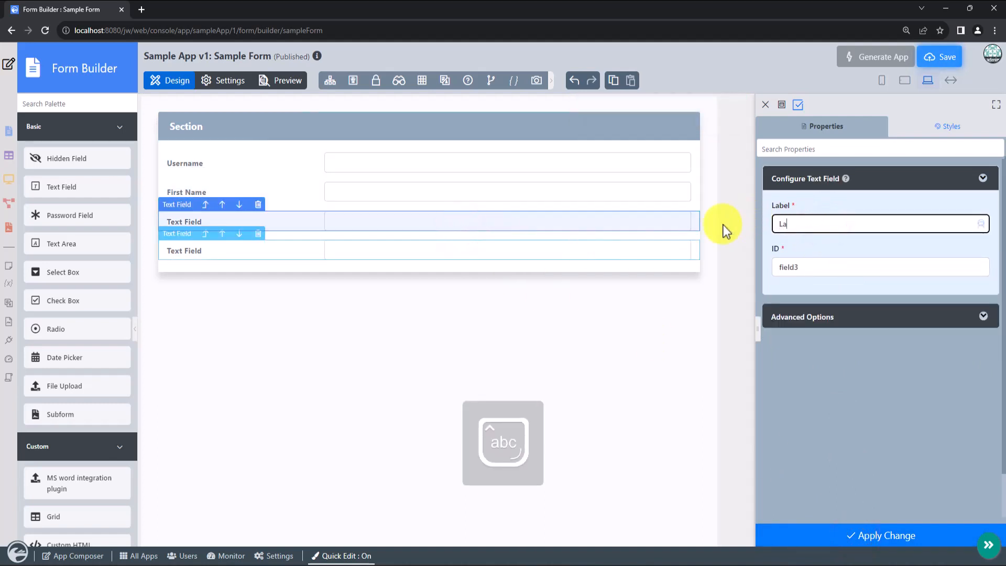
pyautogui.write('st Name')
pyautogui.click(823, 266)
pyautogui.press('BackSpace')
pyautogui.press('BackSpace')
pyautogui.press('BackSpace')
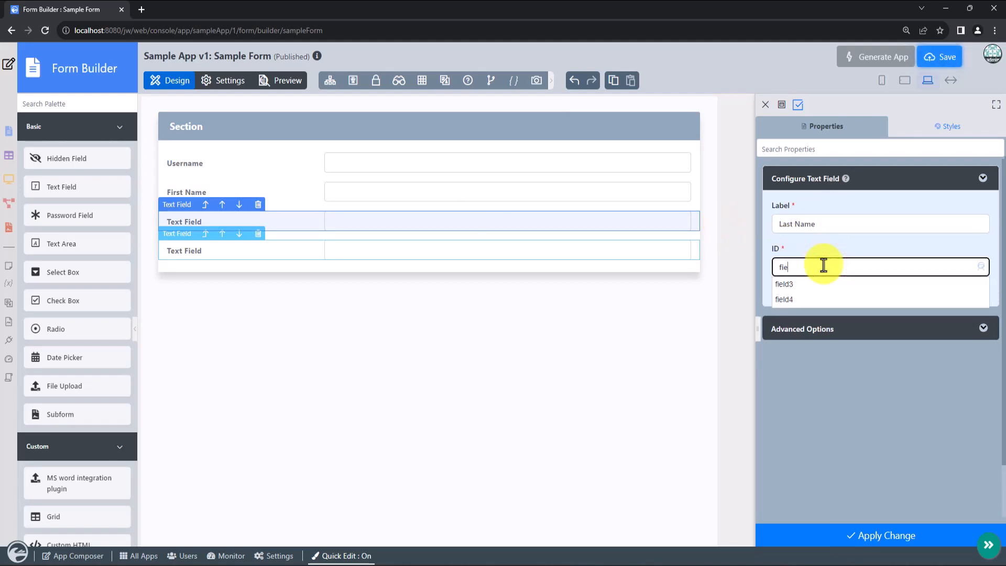
pyautogui.write('l')
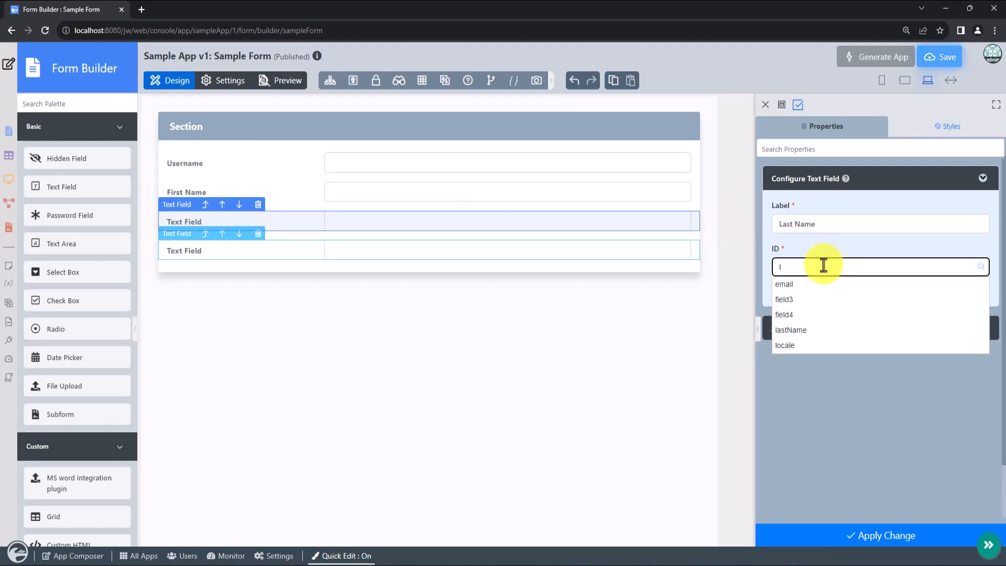
pyautogui.click(779, 331)
pyautogui.click(841, 532)
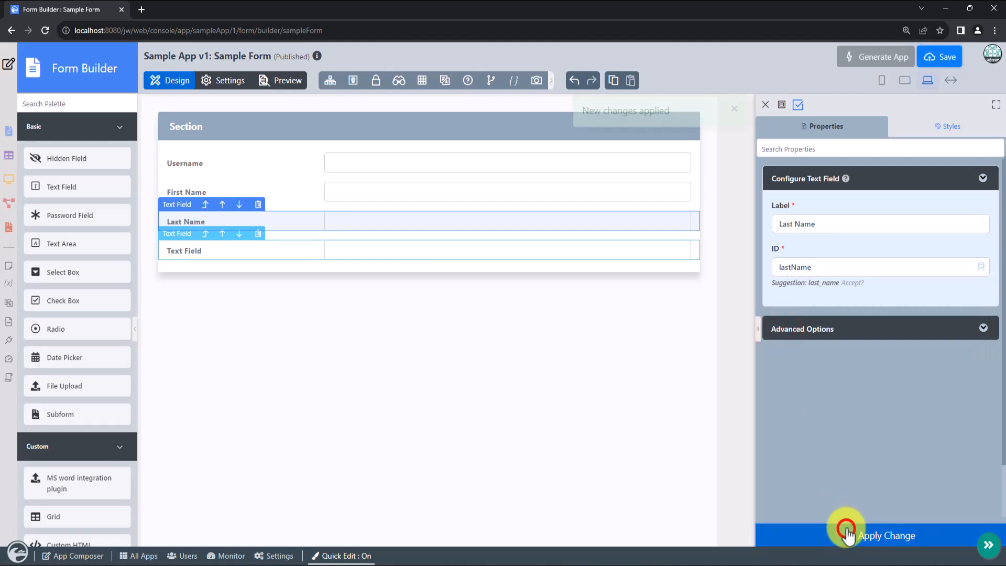
# Step: Set the fourth text field's label to Email and its ID to email, apply the change, and save the form
pyautogui.click(427, 251)
pyautogui.tripleClick(838, 224)
pyautogui.write('Email')
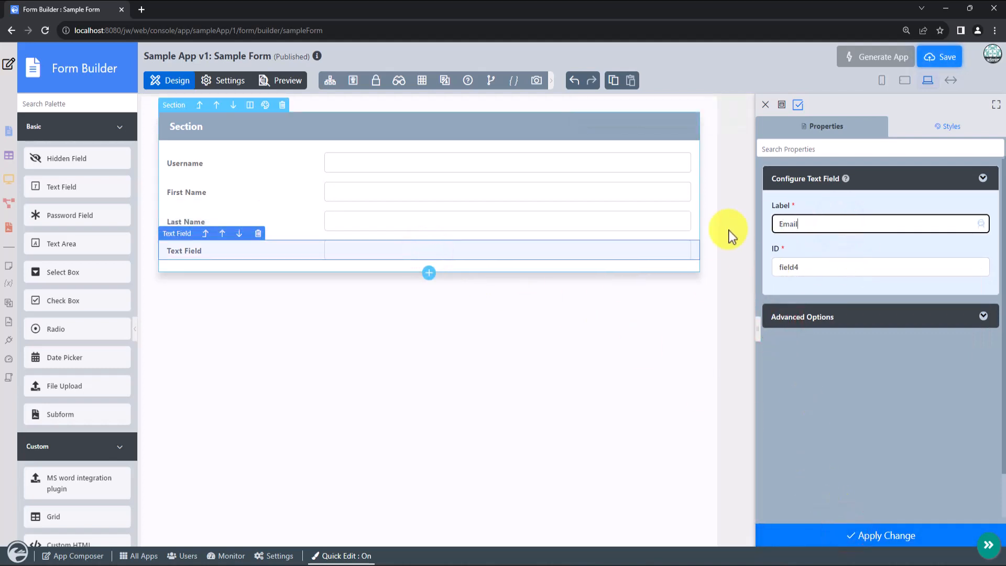
pyautogui.click(850, 272)
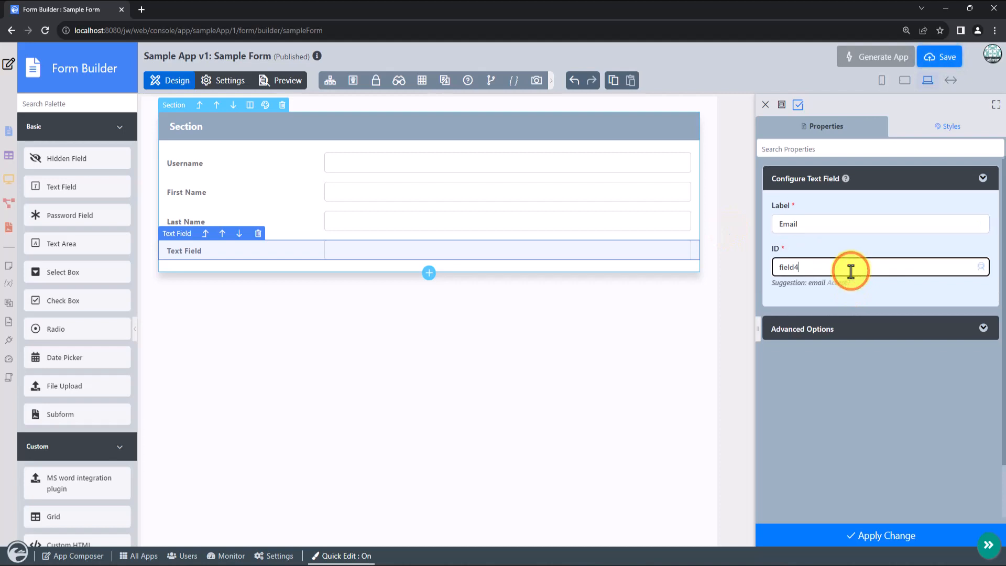
pyautogui.press('BackSpace')
pyautogui.write('email')
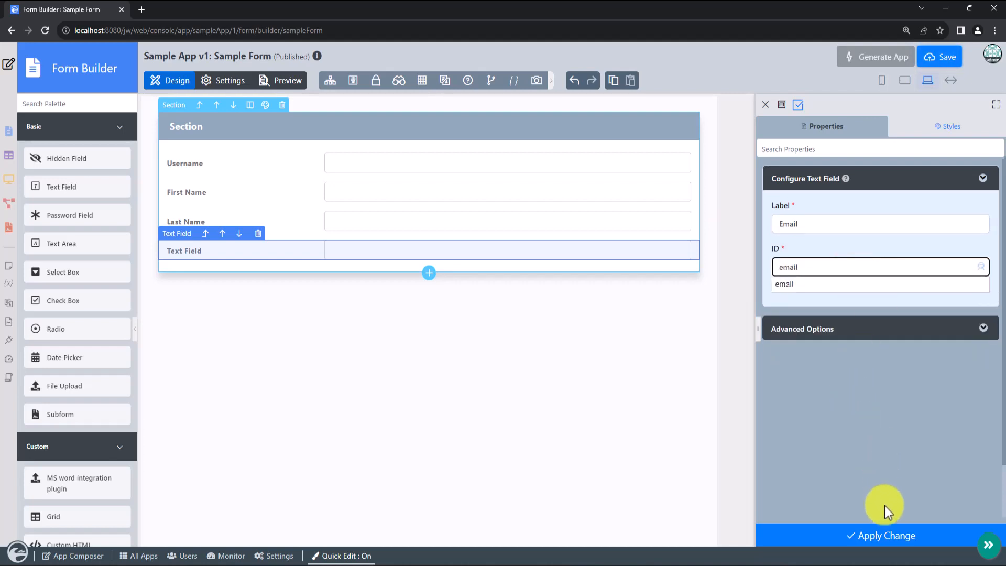
pyautogui.click(854, 535)
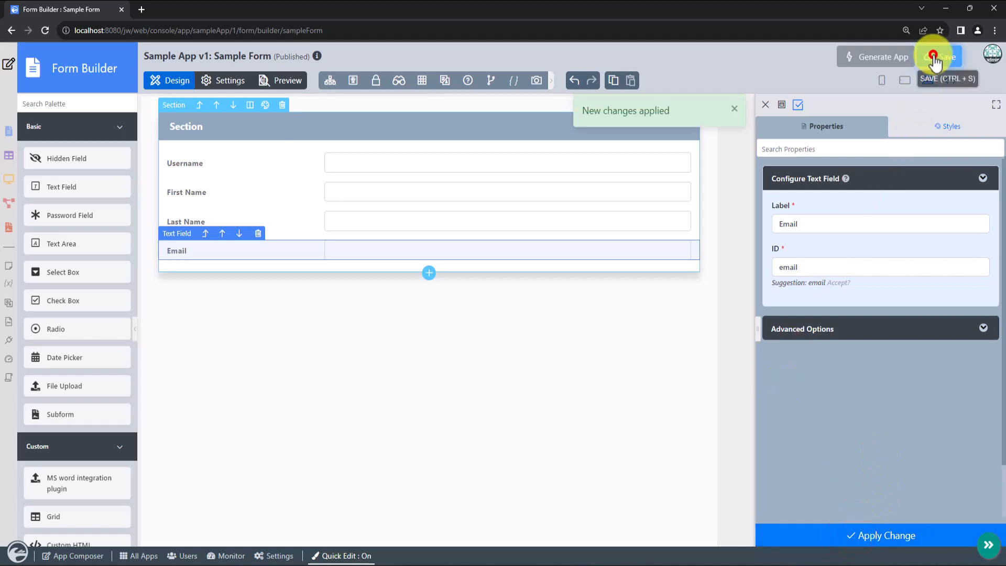
pyautogui.click(935, 57)
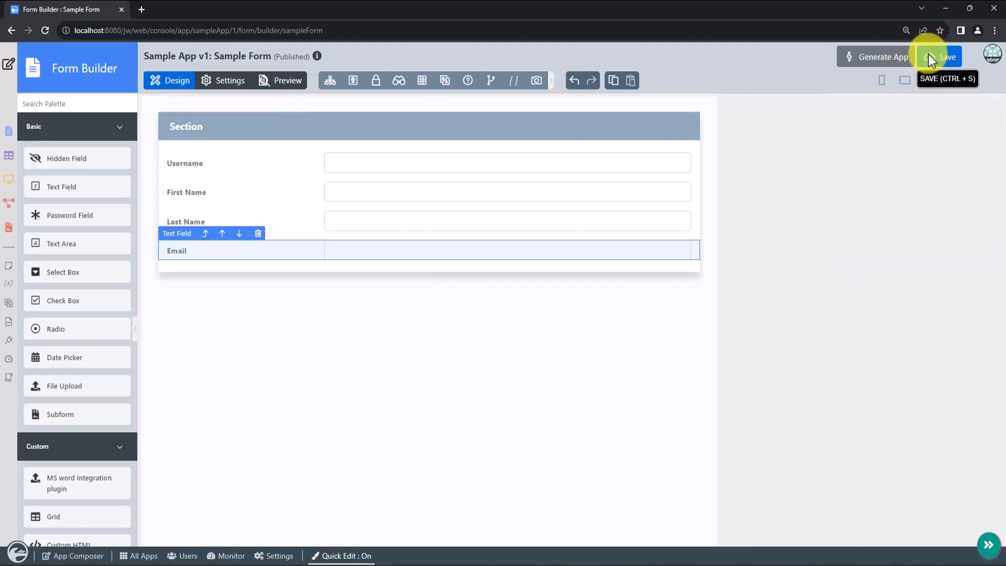
# Step: Switch to HeidiSQL, examine the column names of the dir_user table, and return to the form design
pyautogui.click(739, 565)
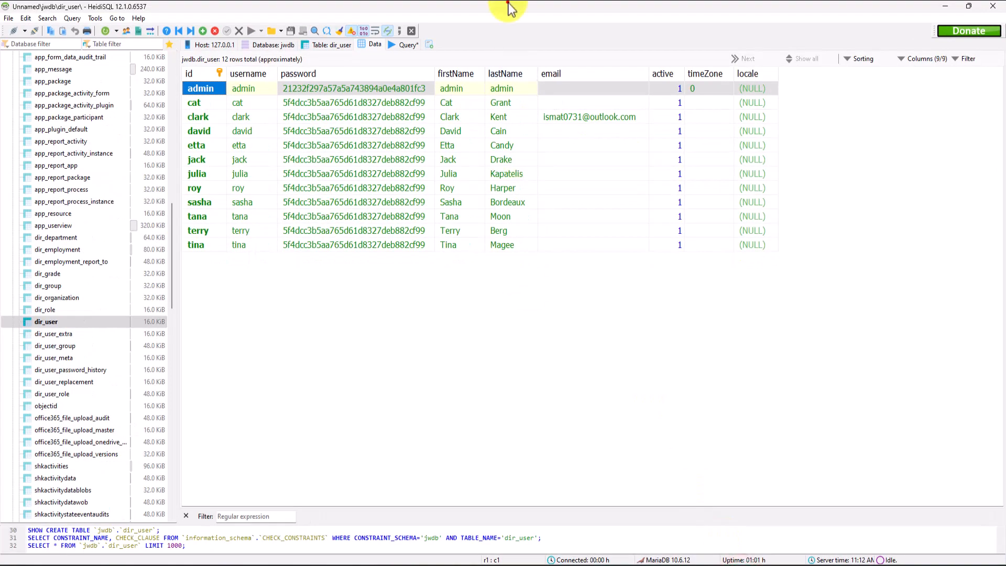
pyautogui.moveTo(510, 9); pyautogui.dragTo(644, 224)
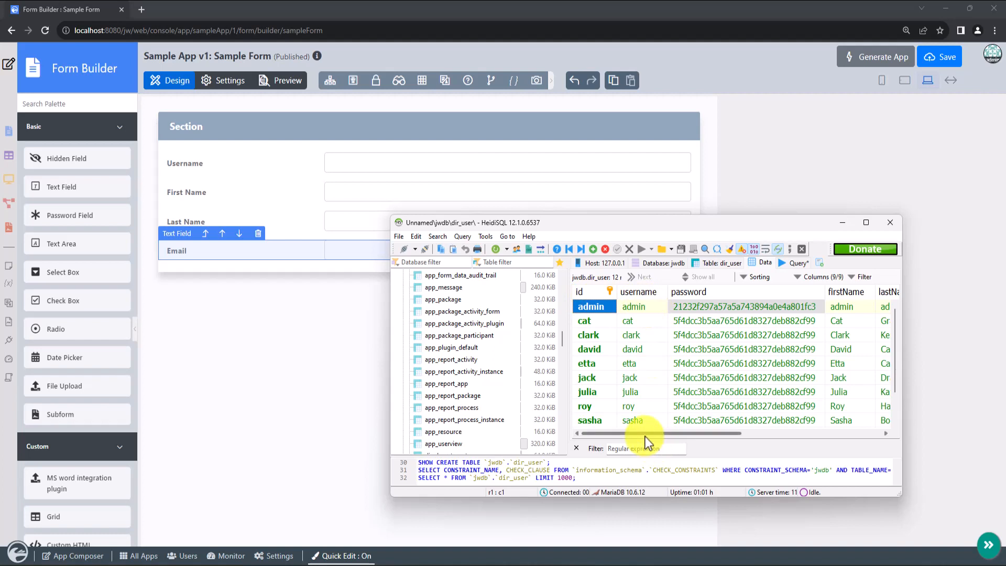
pyautogui.hscroll(3, 645, 437)
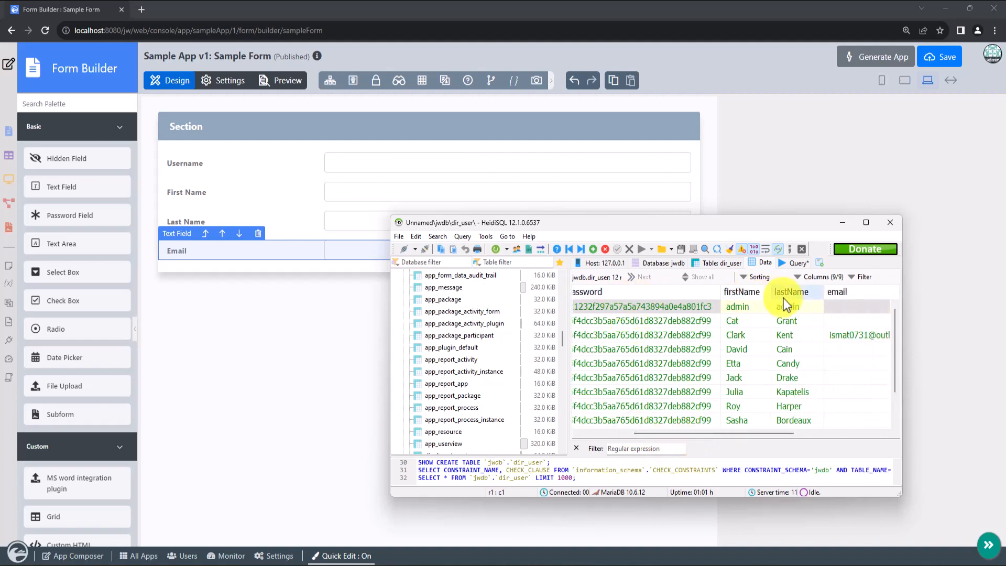
pyautogui.moveTo(730, 436); pyautogui.dragTo(588, 400)
pyautogui.click(843, 223)
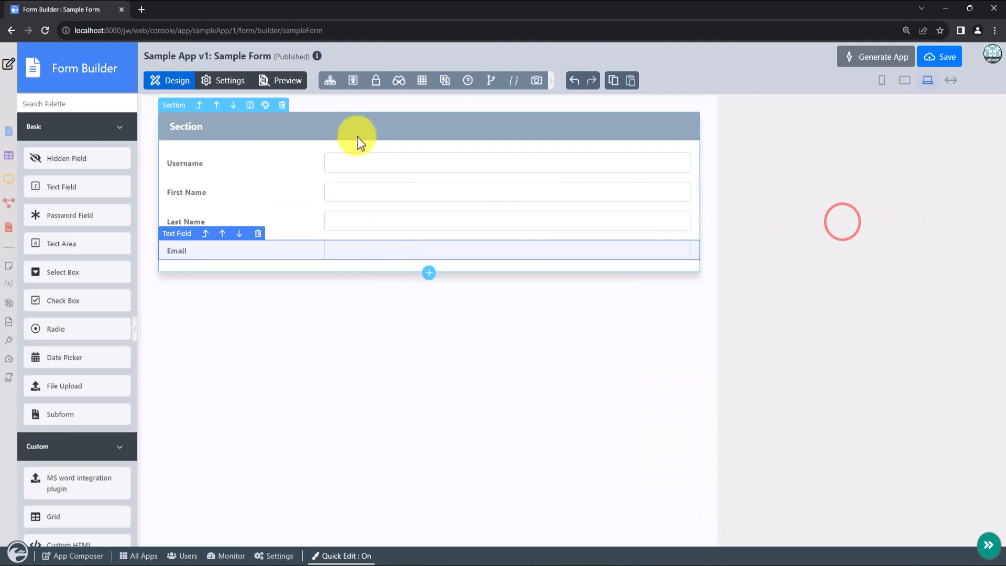
# Step: Add a text field above Username with label ID and ID id, apply the change, and save the form
pyautogui.click(367, 163)
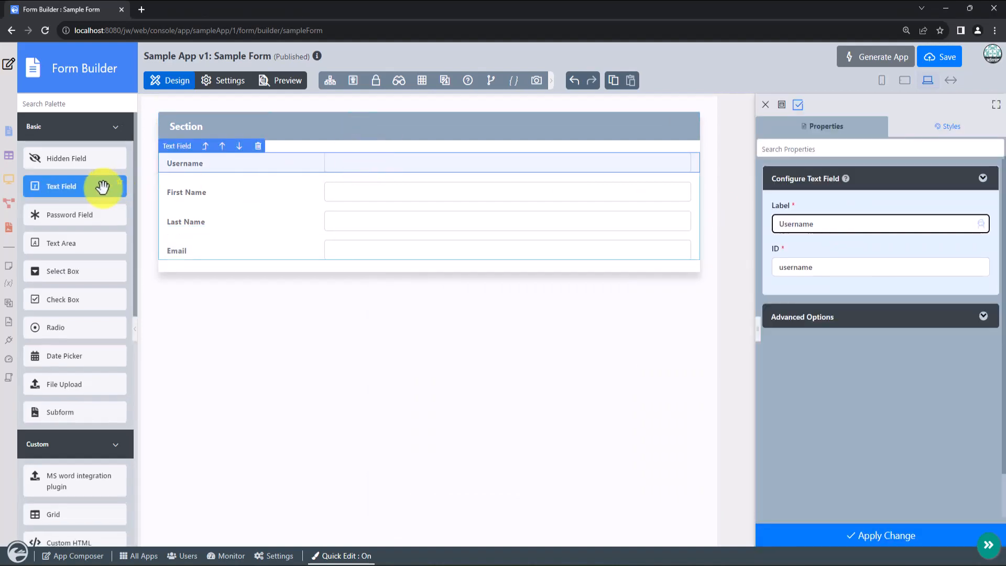
pyautogui.moveTo(78, 189); pyautogui.dragTo(327, 166)
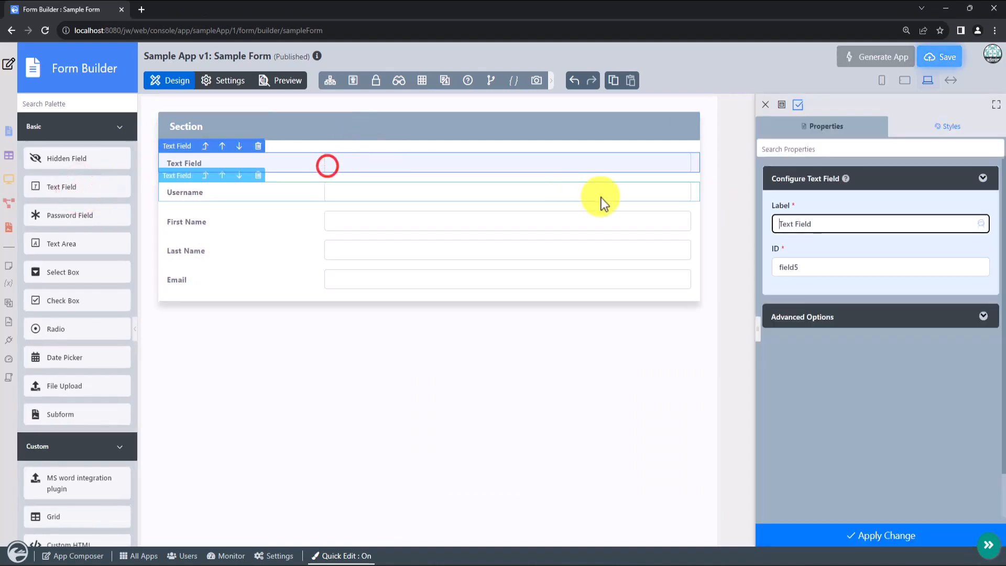
pyautogui.tripleClick(835, 220)
pyautogui.press('BackSpace')
pyautogui.write('ID')
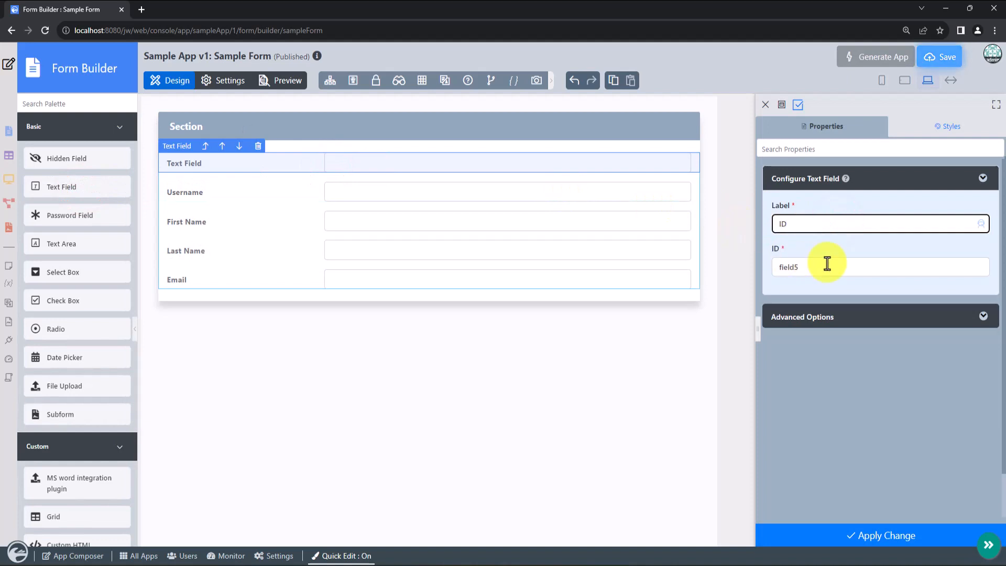
pyautogui.doubleClick(826, 267)
pyautogui.press('BackSpace')
pyautogui.write('i')
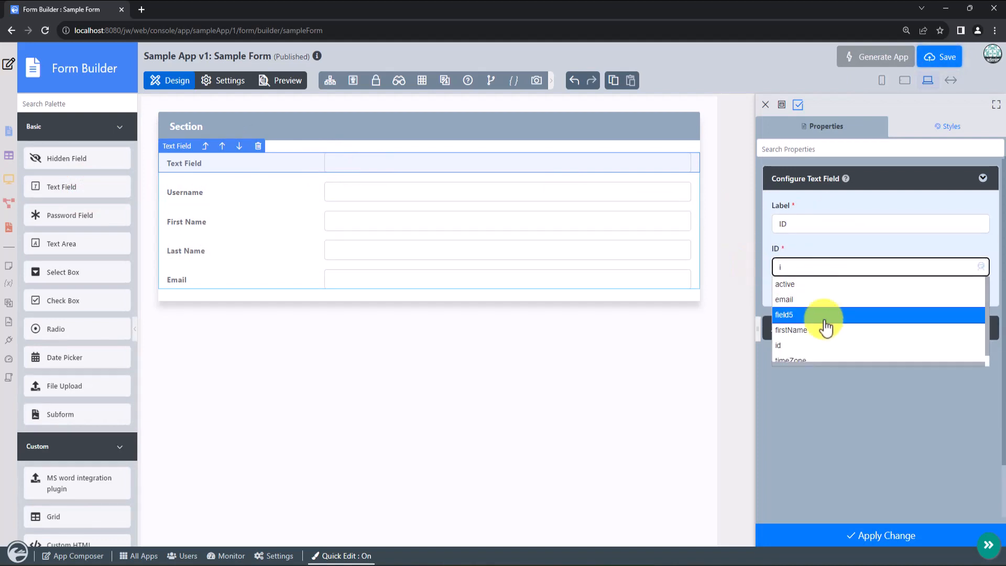
pyautogui.click(804, 344)
pyautogui.click(842, 535)
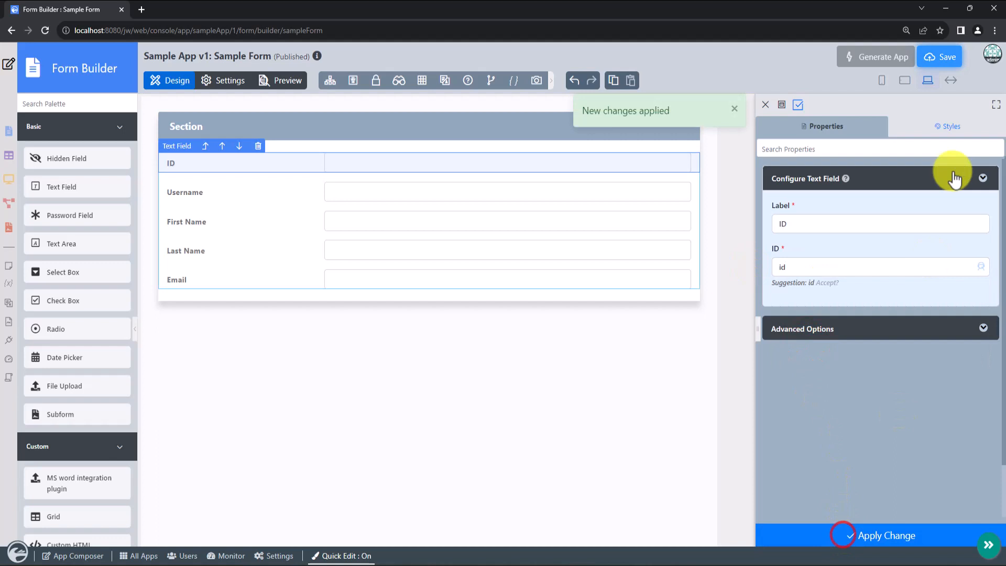
pyautogui.click(939, 57)
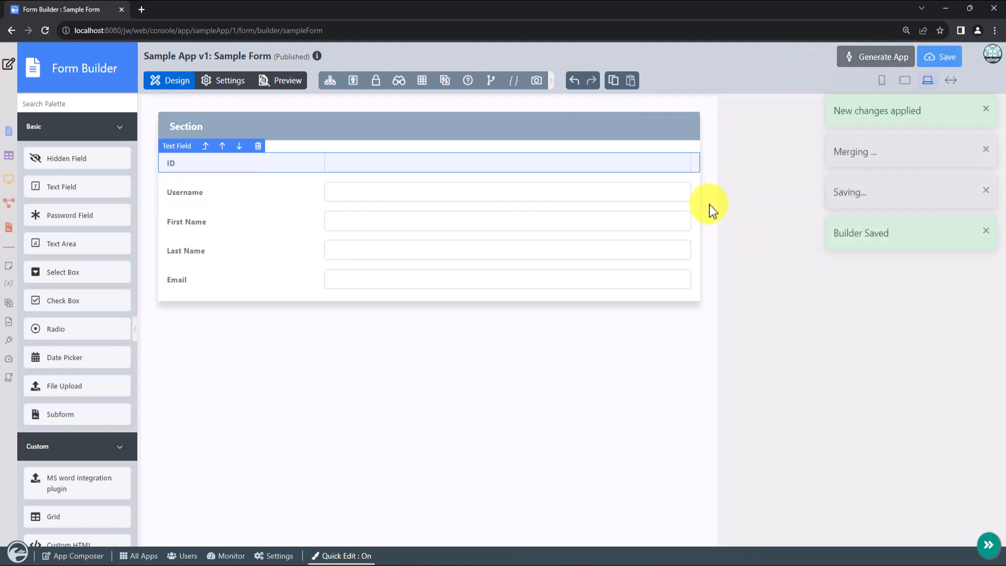
# Step: Launch Sample App from App Composer, turn Quick Edit off, and open the Manage Sample Form page
pyautogui.click(9, 64)
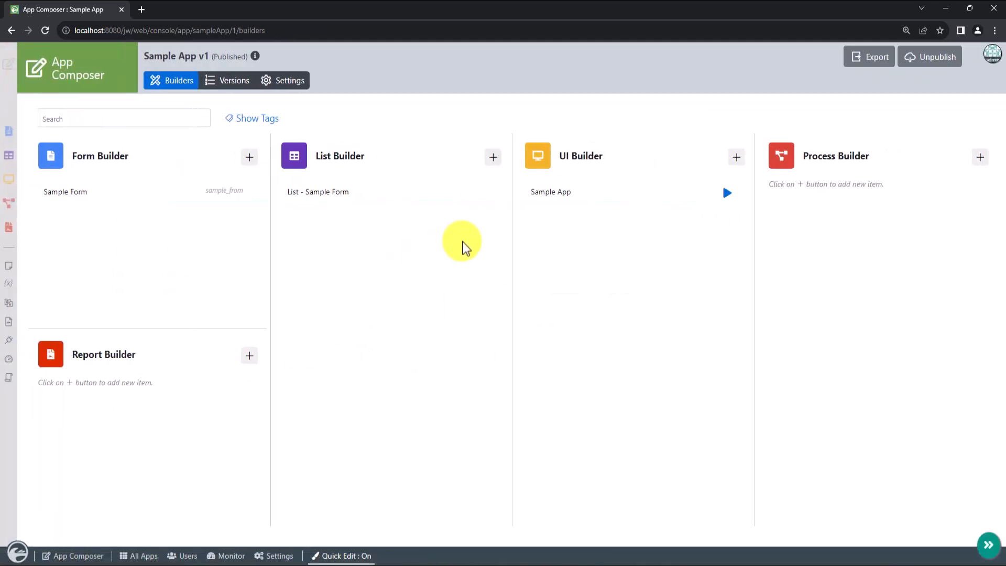
pyautogui.click(727, 194)
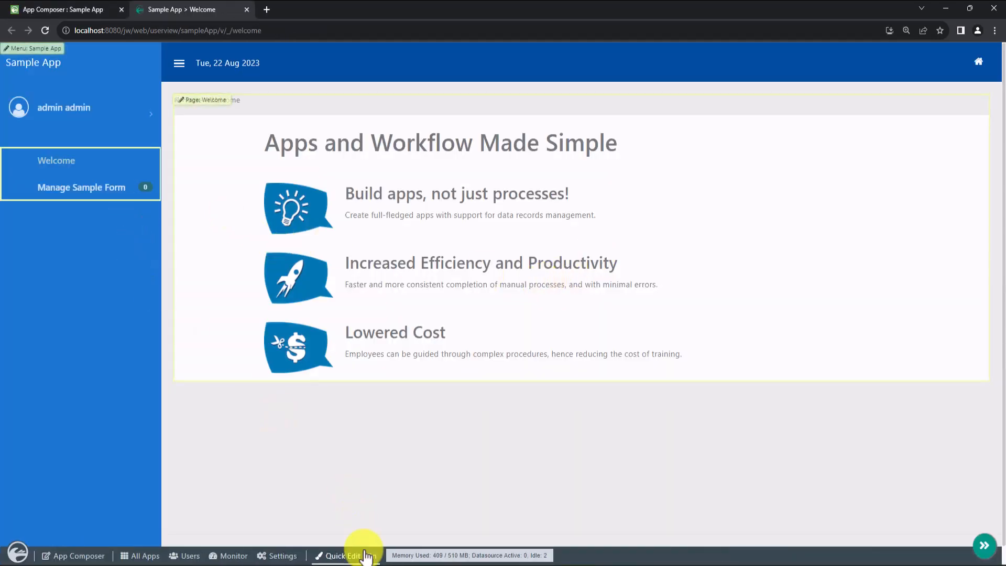
pyautogui.click(366, 556)
pyautogui.click(126, 187)
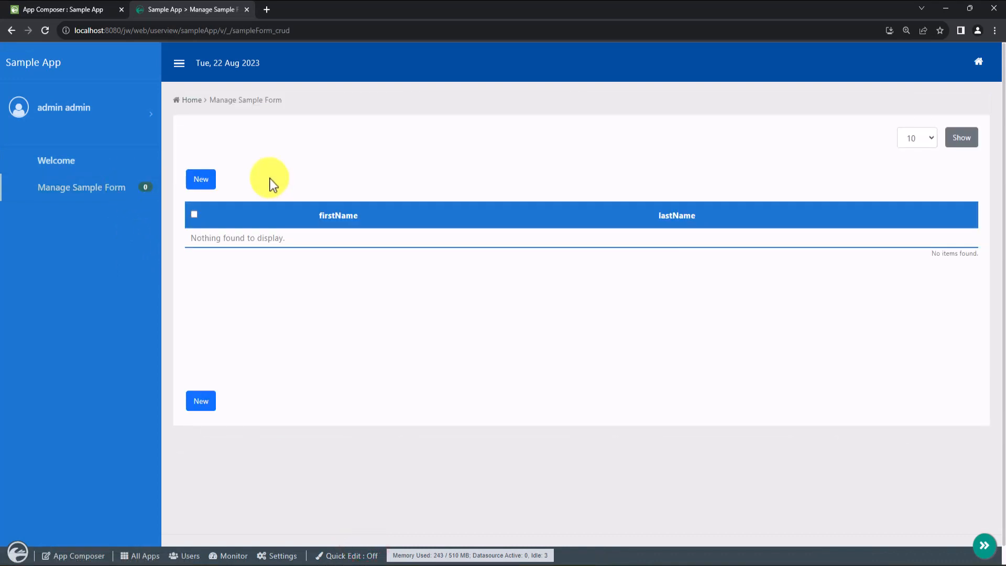
# Step: Create a new record with the user's username, ID, first name, last name and email, and save it
pyautogui.click(205, 177)
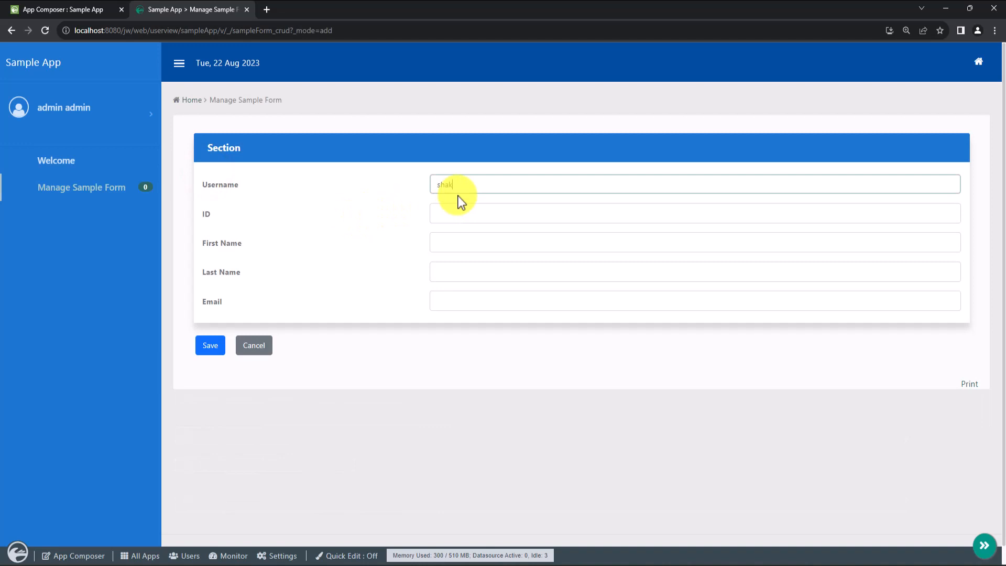
pyautogui.click(462, 210)
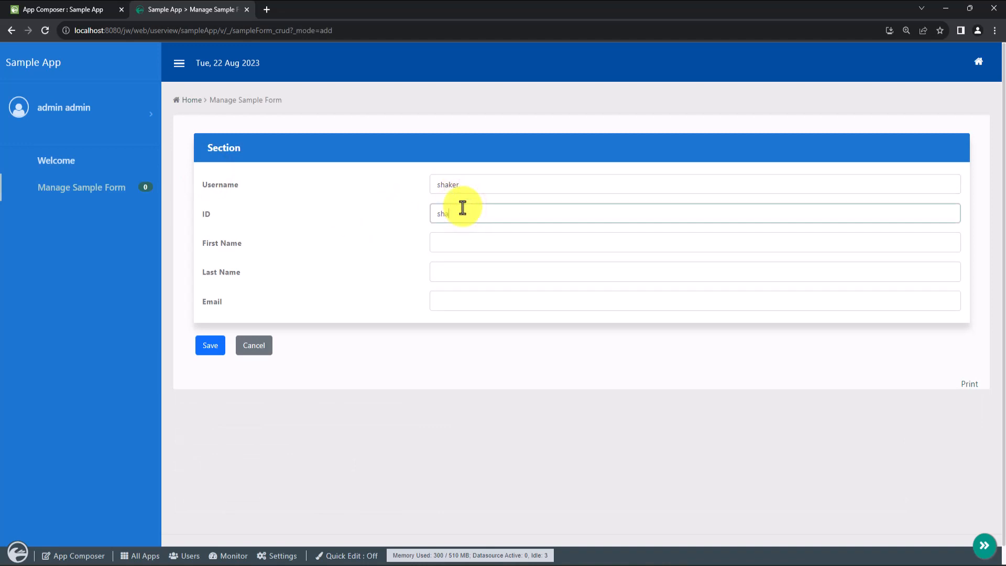
pyautogui.write('shaker')
pyautogui.click(465, 240)
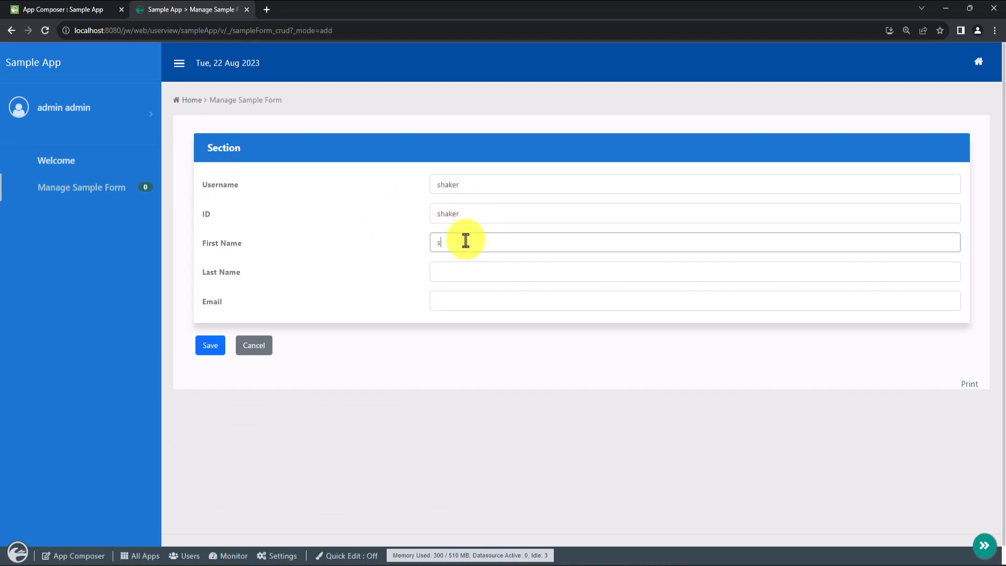
pyautogui.click(477, 271)
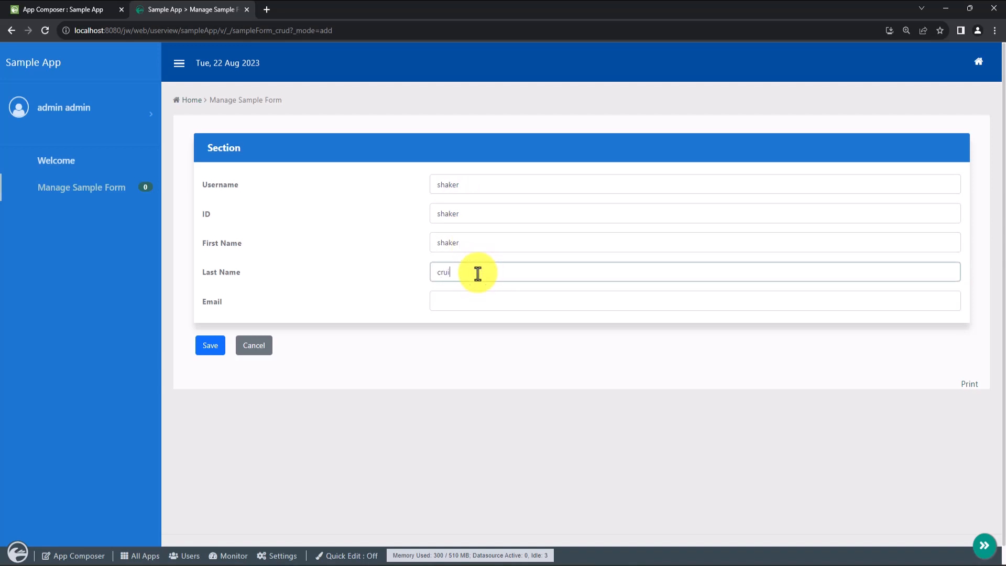
pyautogui.click(476, 305)
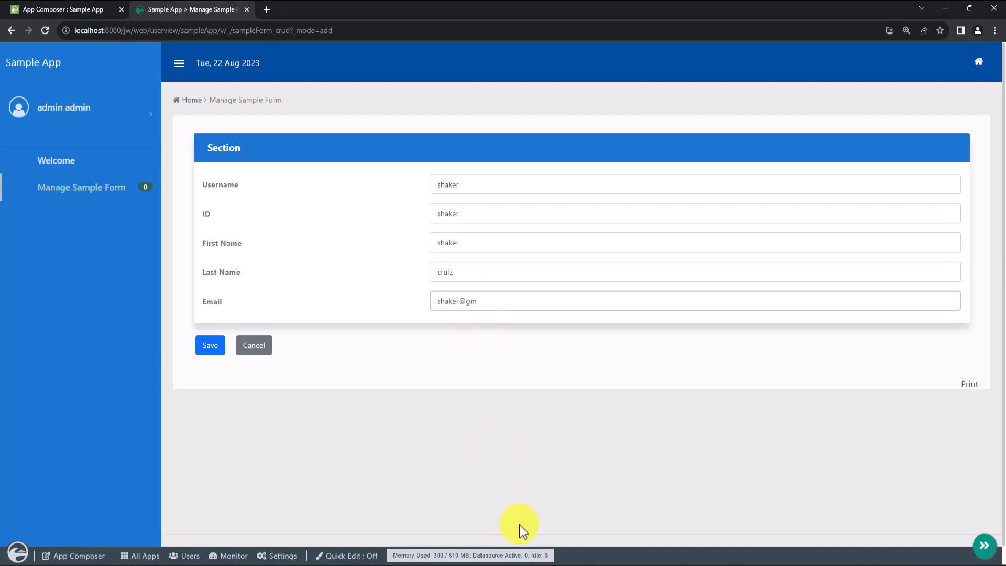
pyautogui.click(208, 346)
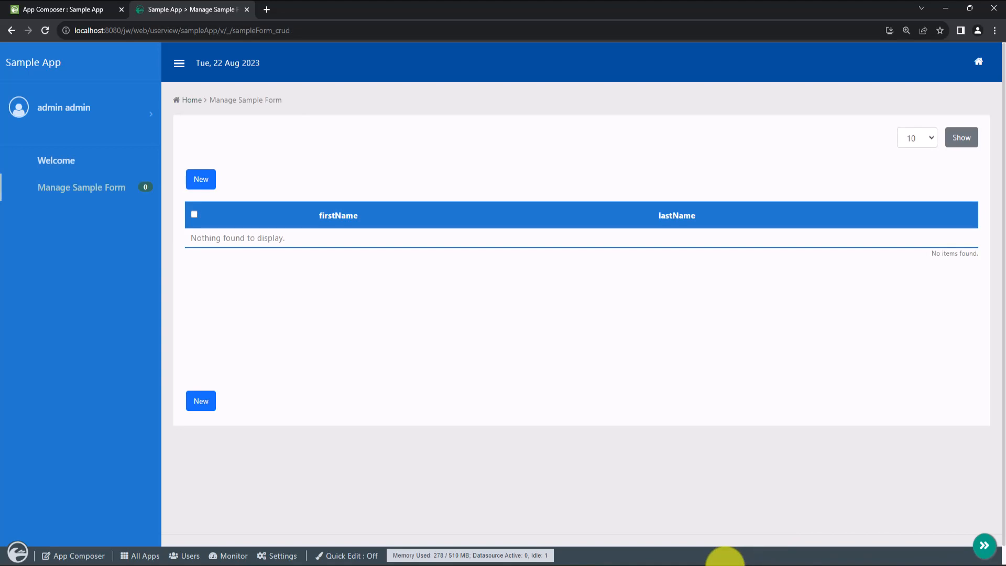
# Step: Switch to HeidiSQL, refresh the dir_user table data, and check it for the newly saved user record
pyautogui.click(725, 560)
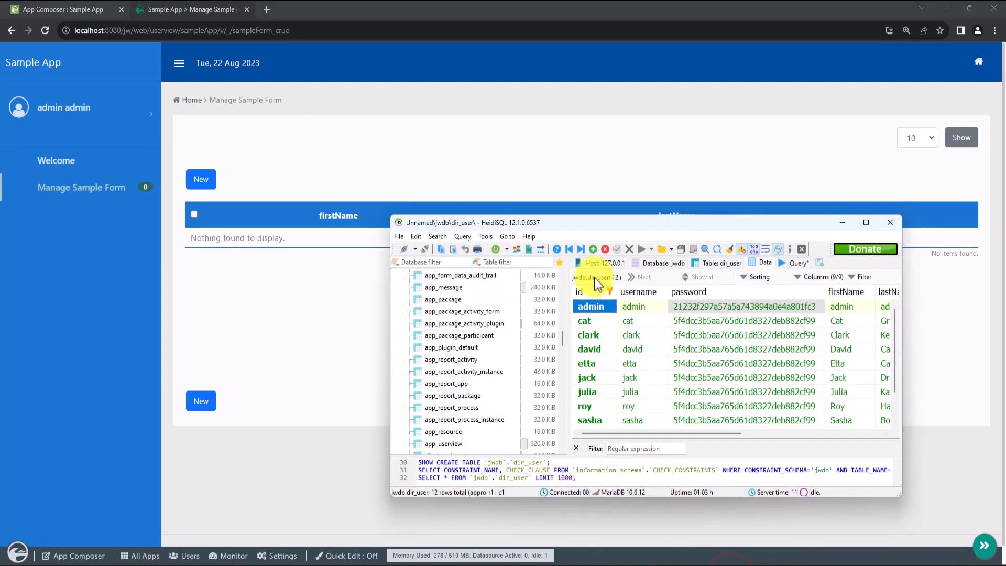
pyautogui.click(867, 222)
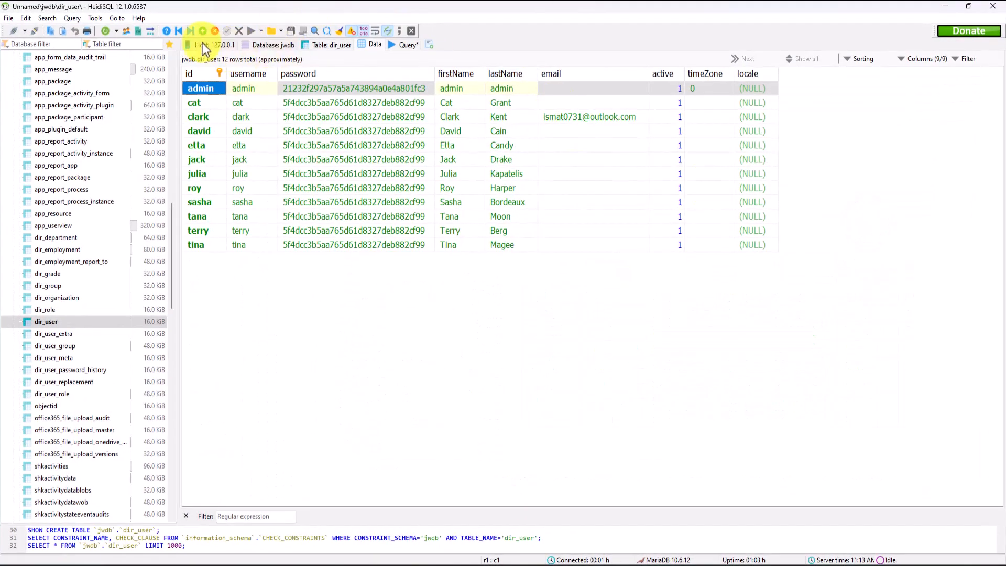
pyautogui.click(101, 32)
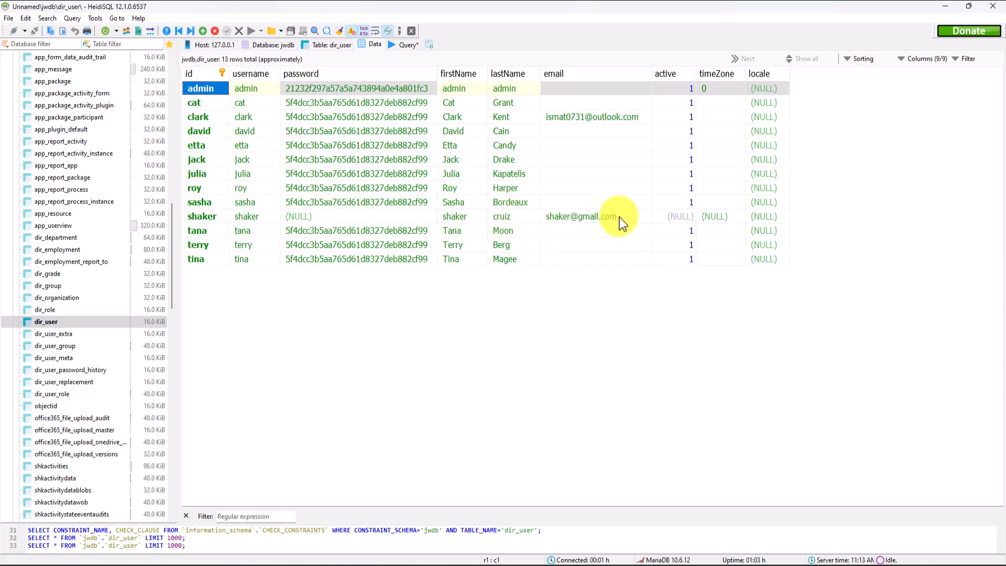
pyautogui.click(944, 7)
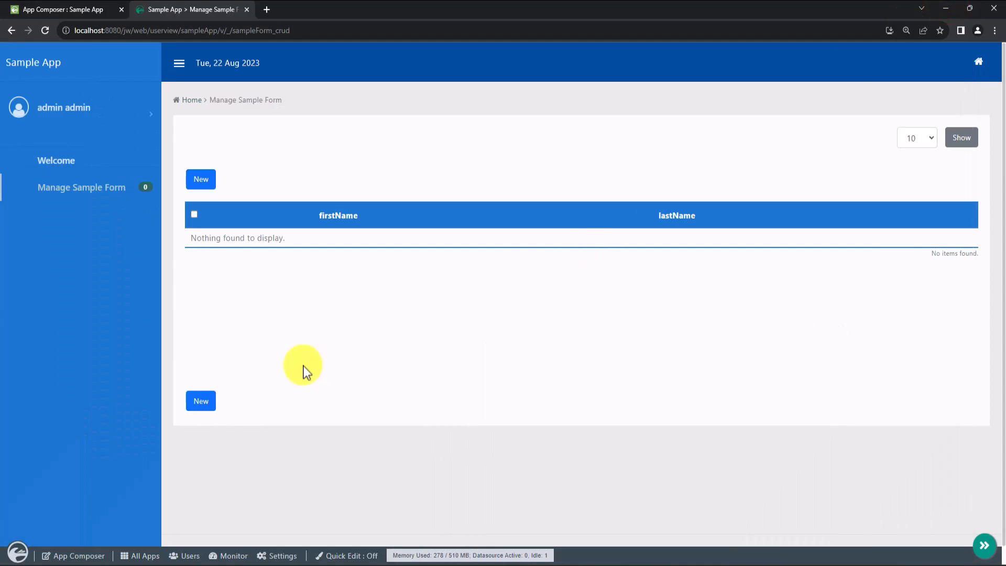
# Step: Return to App Composer, open List - Sample Form, and choose Database Wizard as its source of data
pyautogui.click(104, 10)
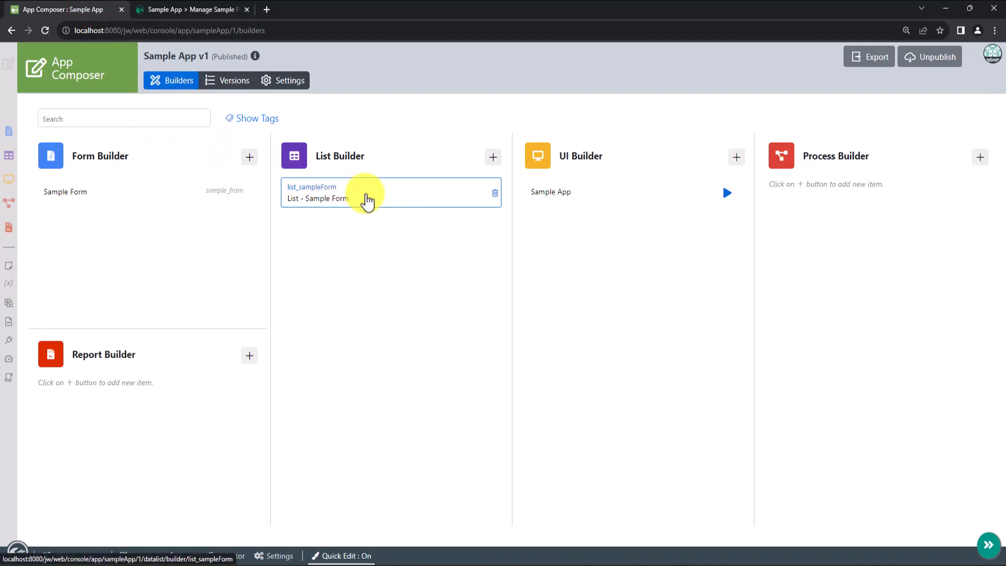
pyautogui.click(363, 199)
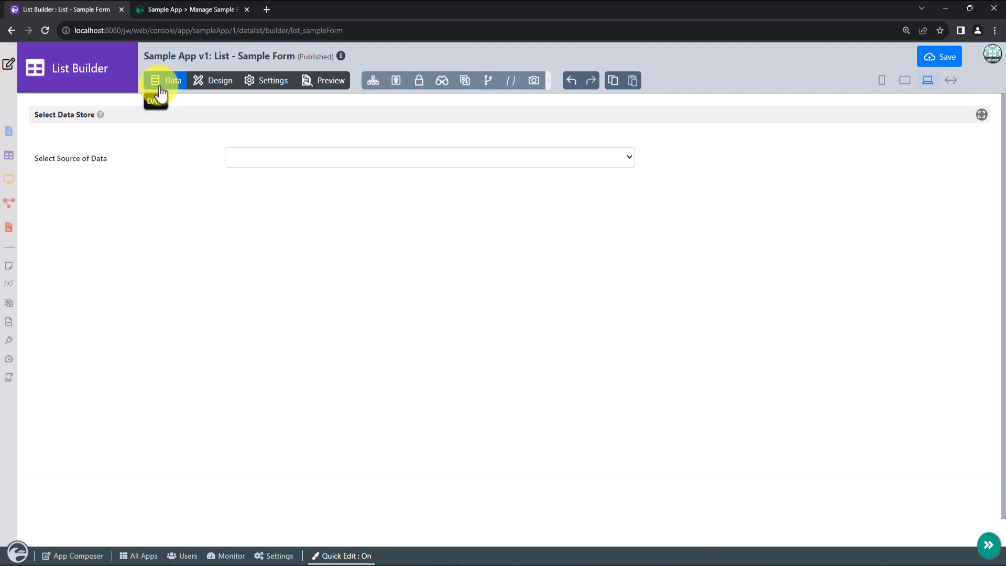
pyautogui.click(258, 160)
pyautogui.click(270, 237)
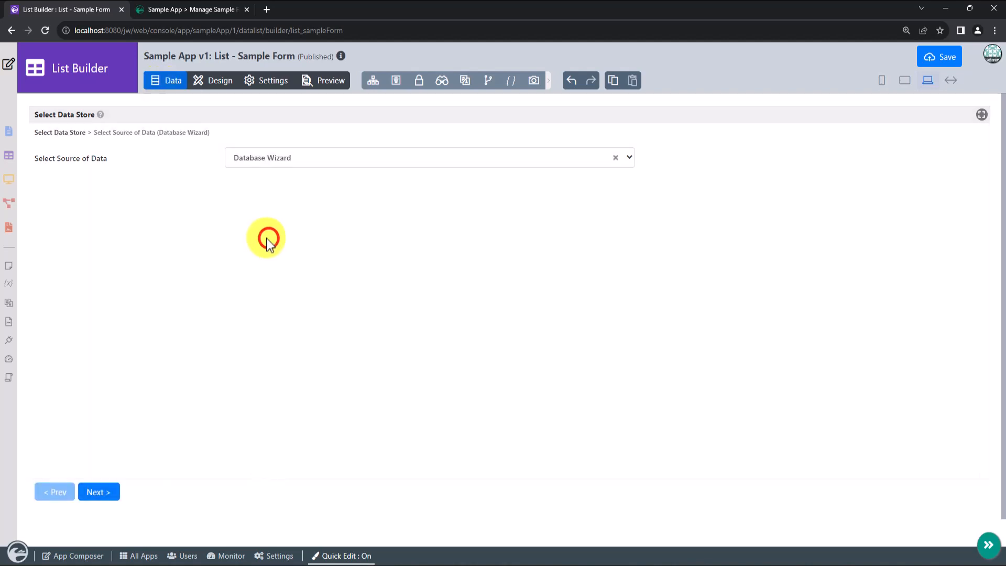
# Step: Set the Database Wizard's table to dir_user, return to the list design, and save the list
pyautogui.click(269, 187)
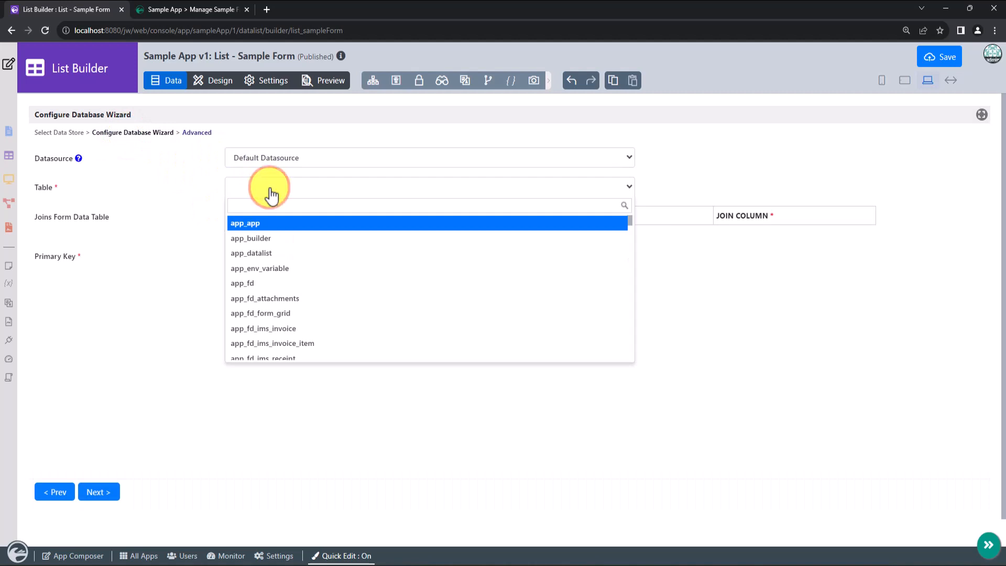
pyautogui.write('user')
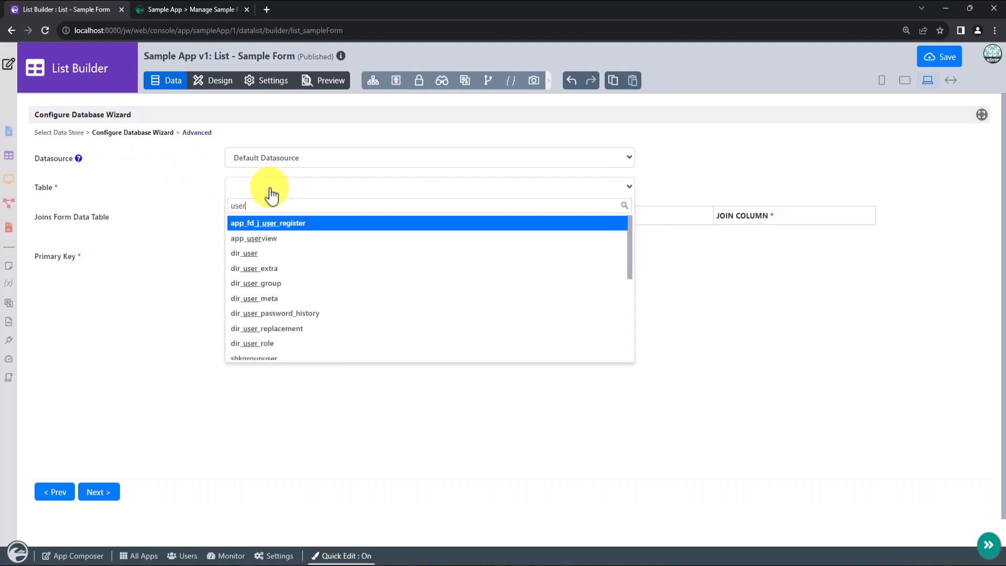
pyautogui.click(265, 253)
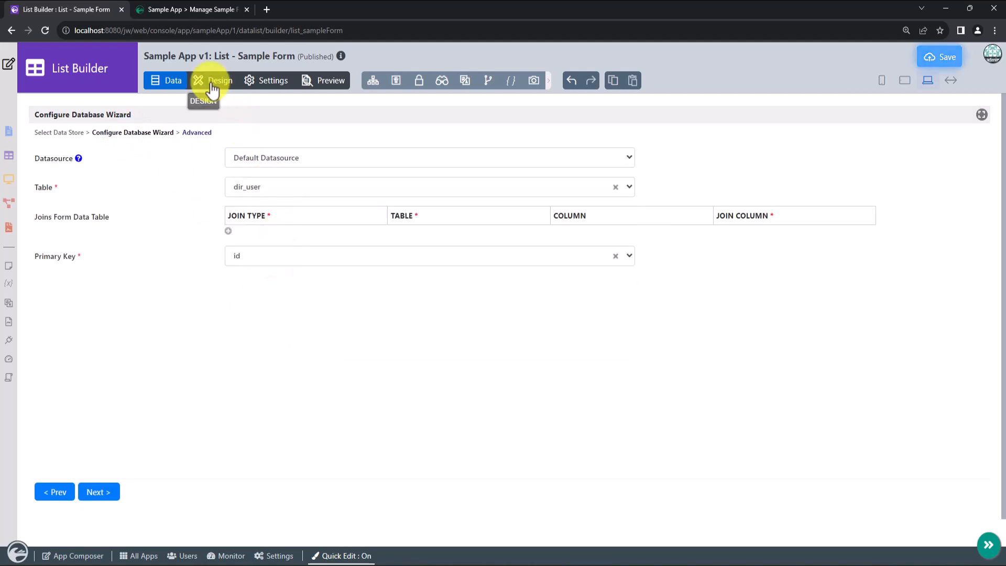
pyautogui.click(212, 87)
pyautogui.click(933, 54)
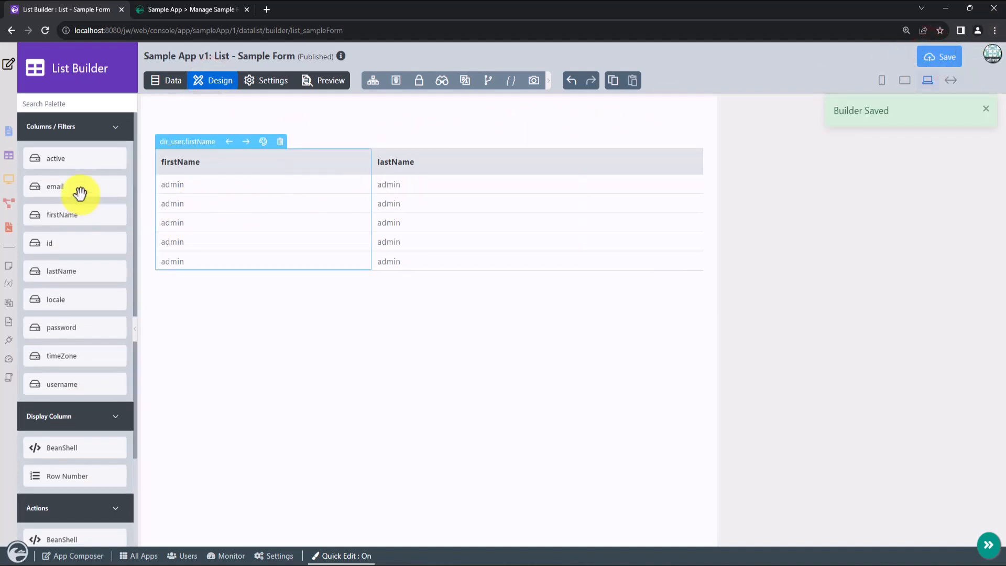
# Step: Add the id and username columns before firstName and the email column after lastName, and save the list
pyautogui.moveTo(80, 243); pyautogui.dragTo(173, 210)
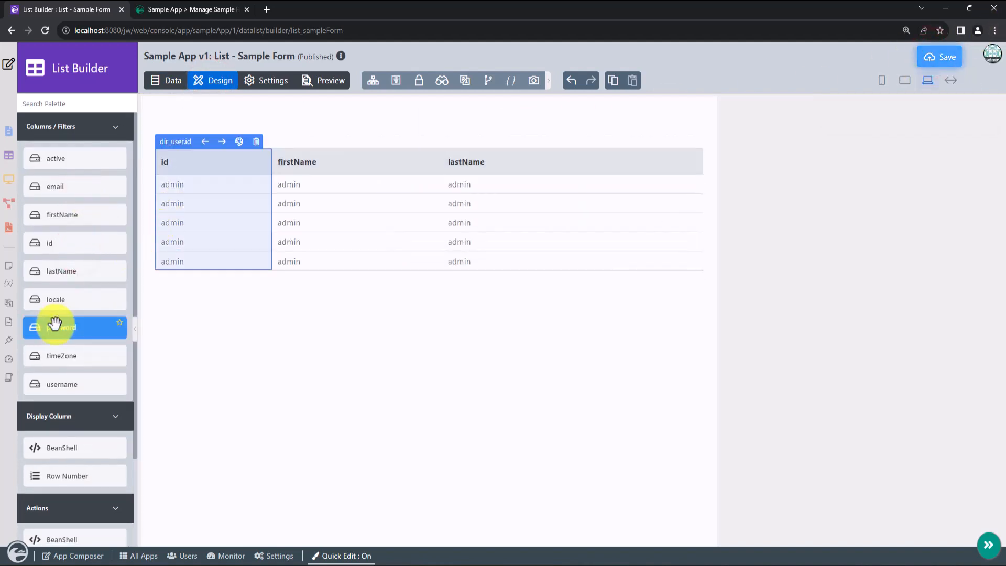
pyautogui.moveTo(78, 384); pyautogui.dragTo(308, 233)
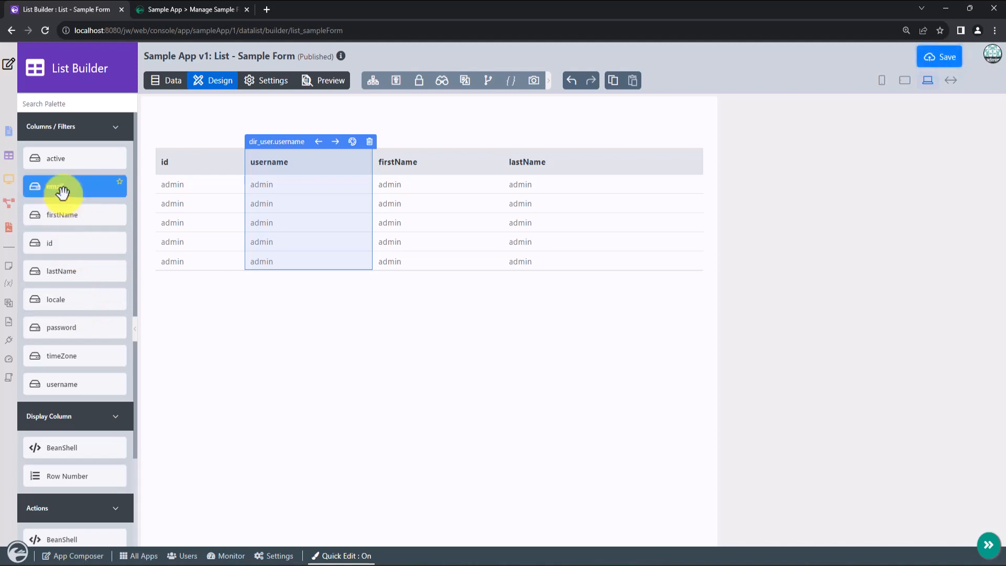
pyautogui.moveTo(61, 193); pyautogui.dragTo(686, 212)
pyautogui.click(931, 60)
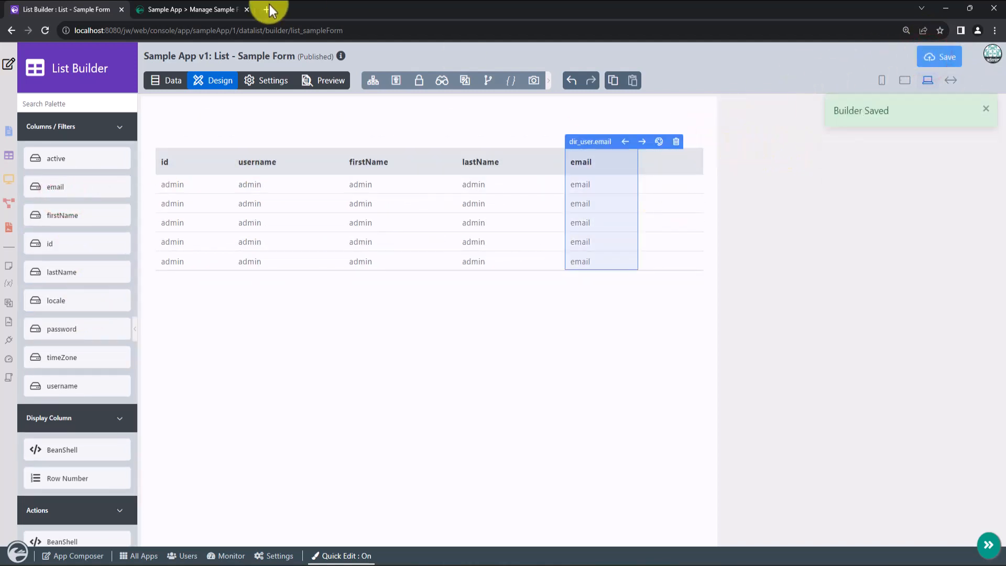
# Step: Reload Manage Sample Form in the running Sample App, inspect the newly added user's and the admin's records, and view the list's second page
pyautogui.click(191, 8)
pyautogui.click(45, 31)
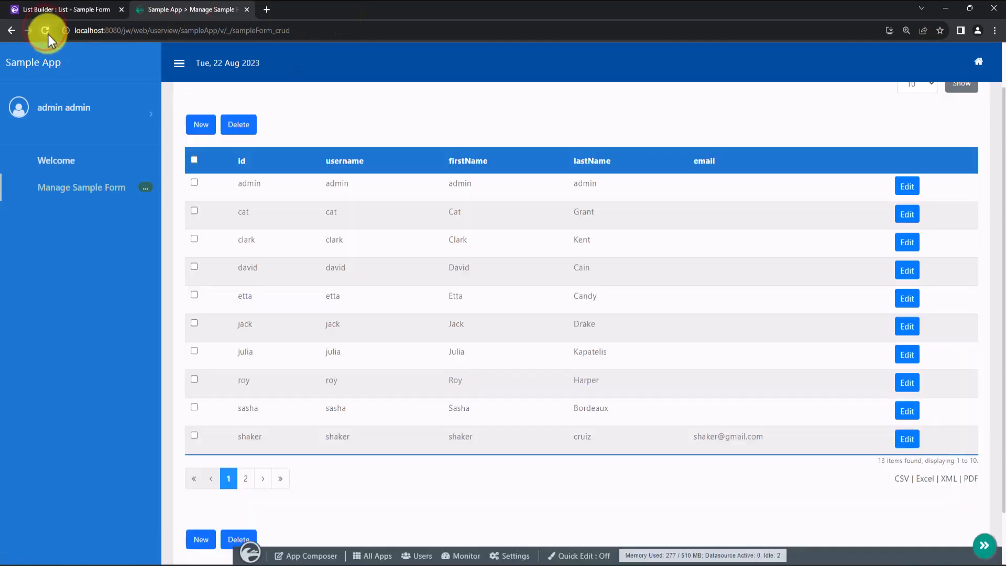
pyautogui.click(907, 439)
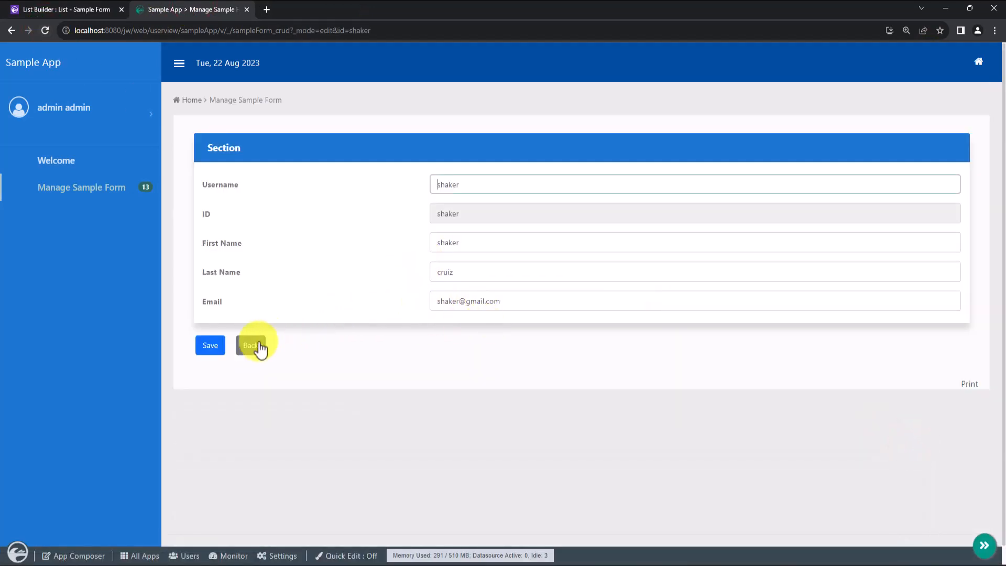
pyautogui.click(252, 346)
pyautogui.click(905, 242)
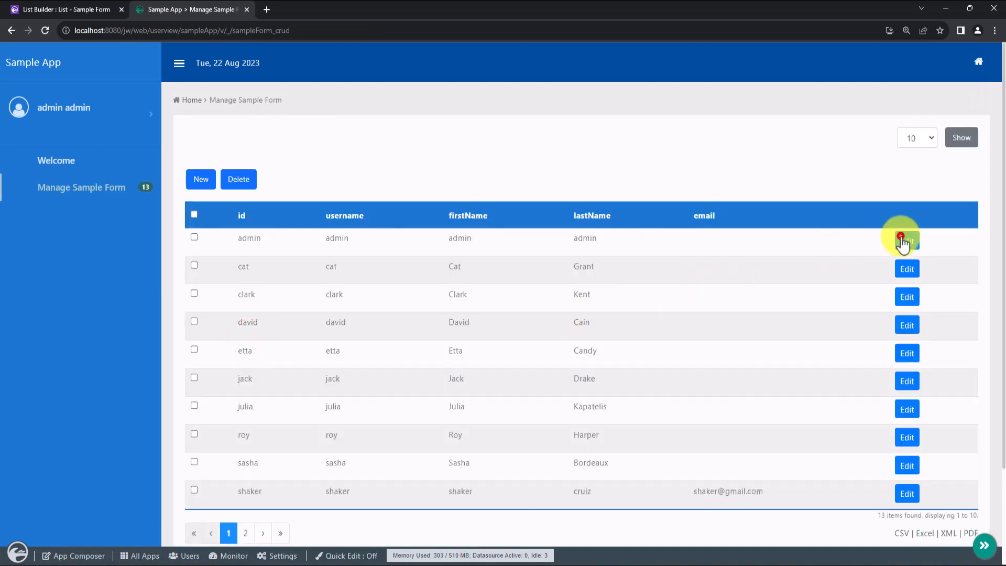
pyautogui.click(252, 346)
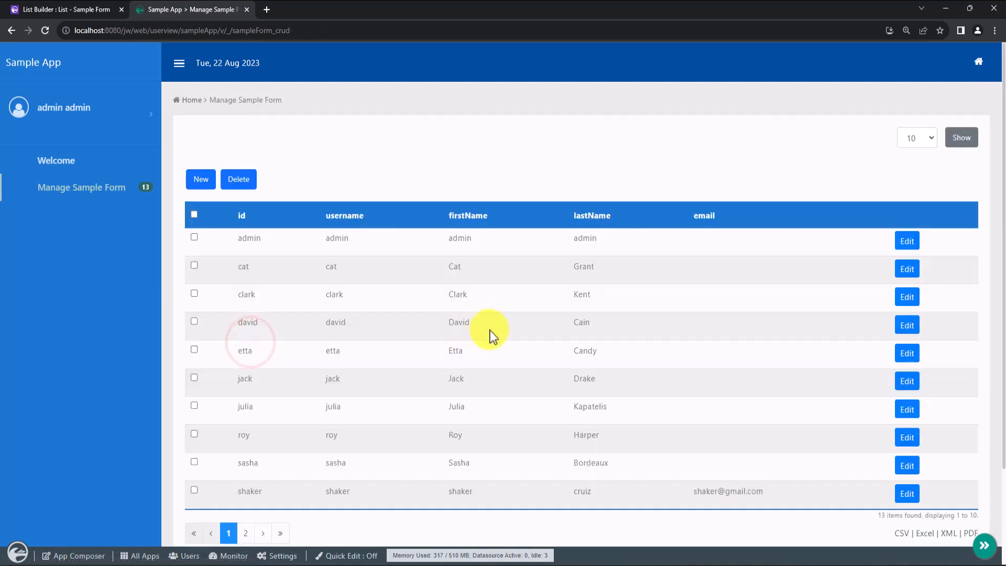
pyautogui.scroll(-2, 283, 437)
pyautogui.click(244, 425)
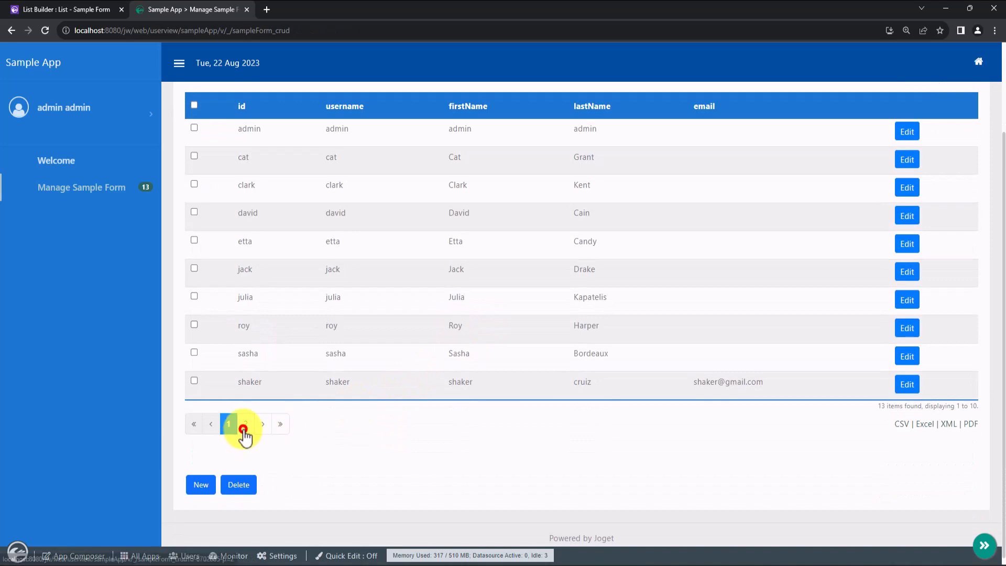